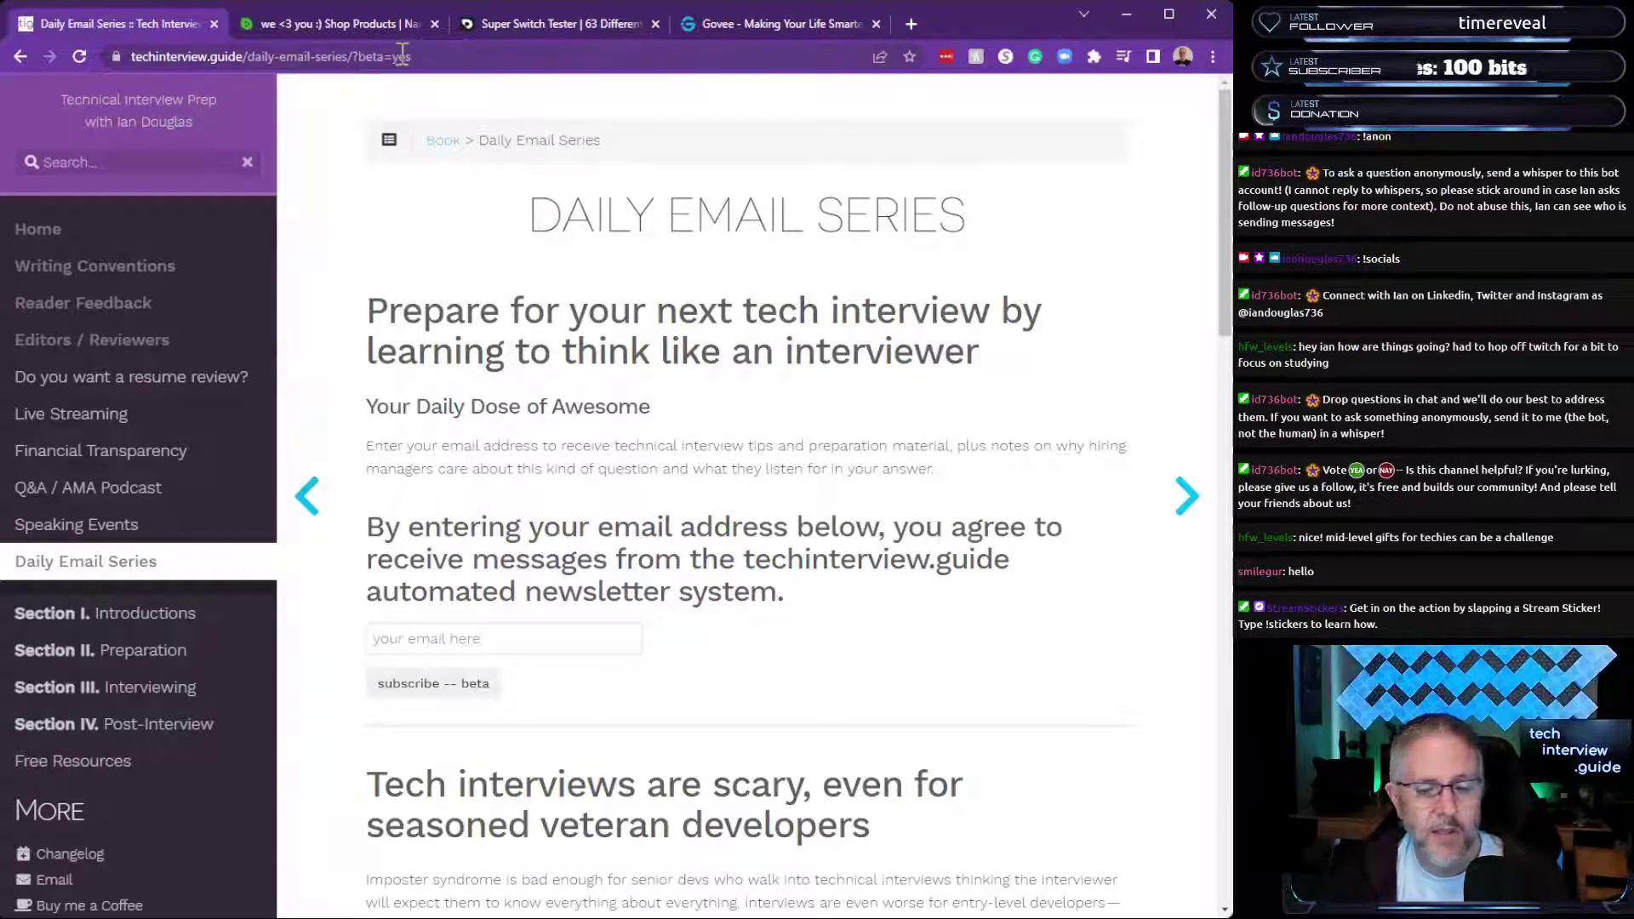
# Replace 'beta=yes' in the page address with 'uuid=' plus the pasted subscriber UUID and load it.
pyautogui.click(490, 49)
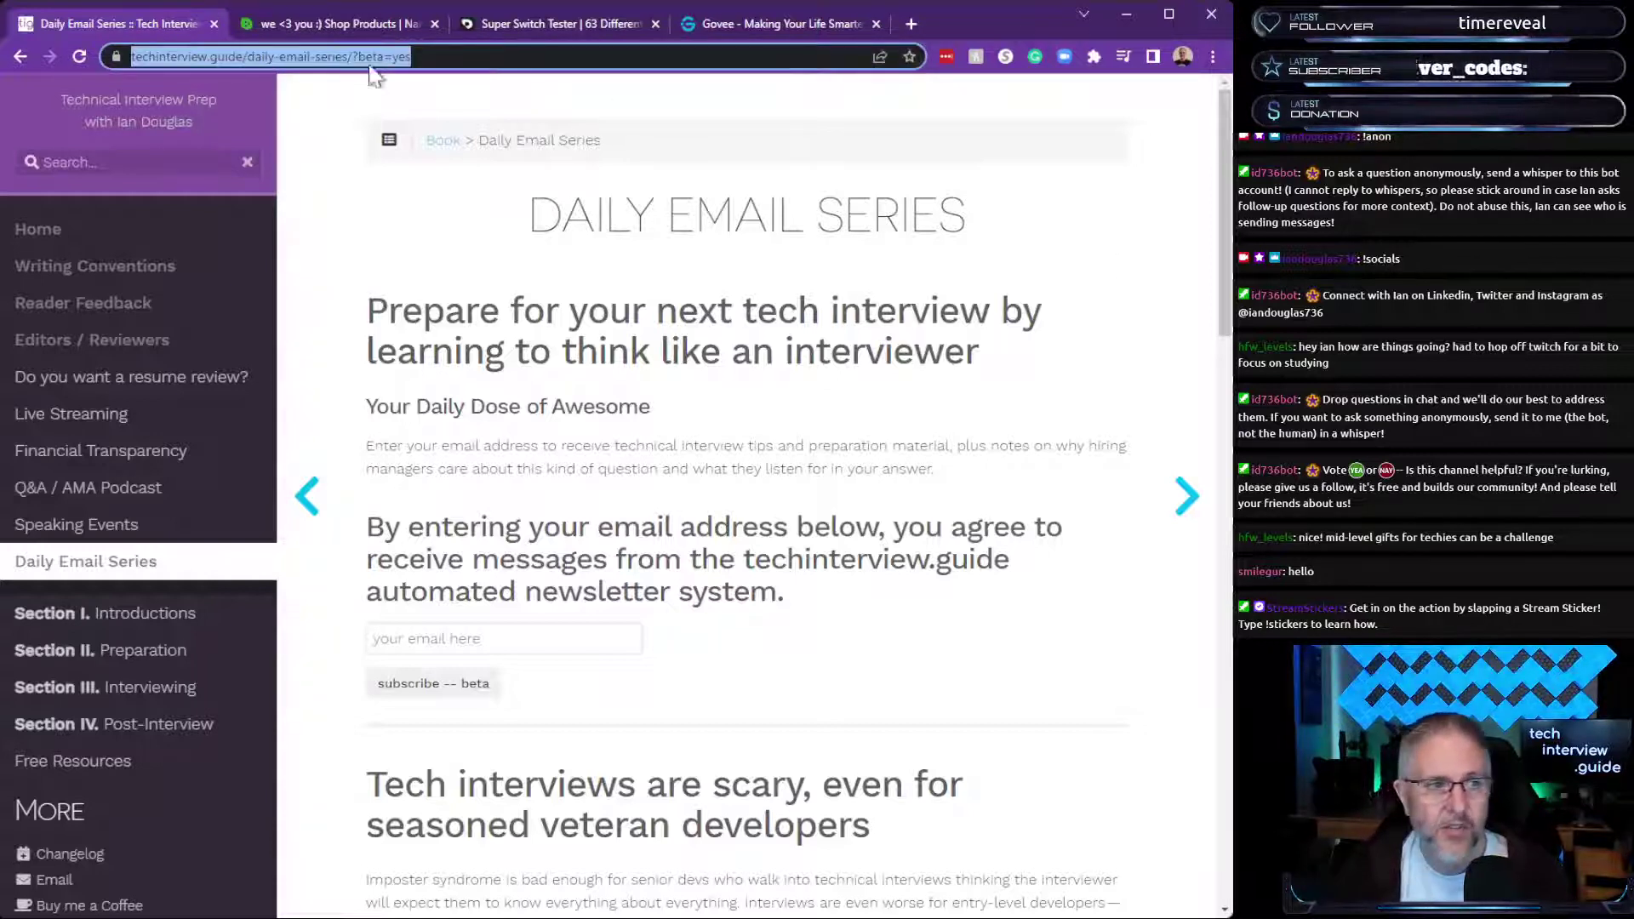
pyautogui.click(417, 56)
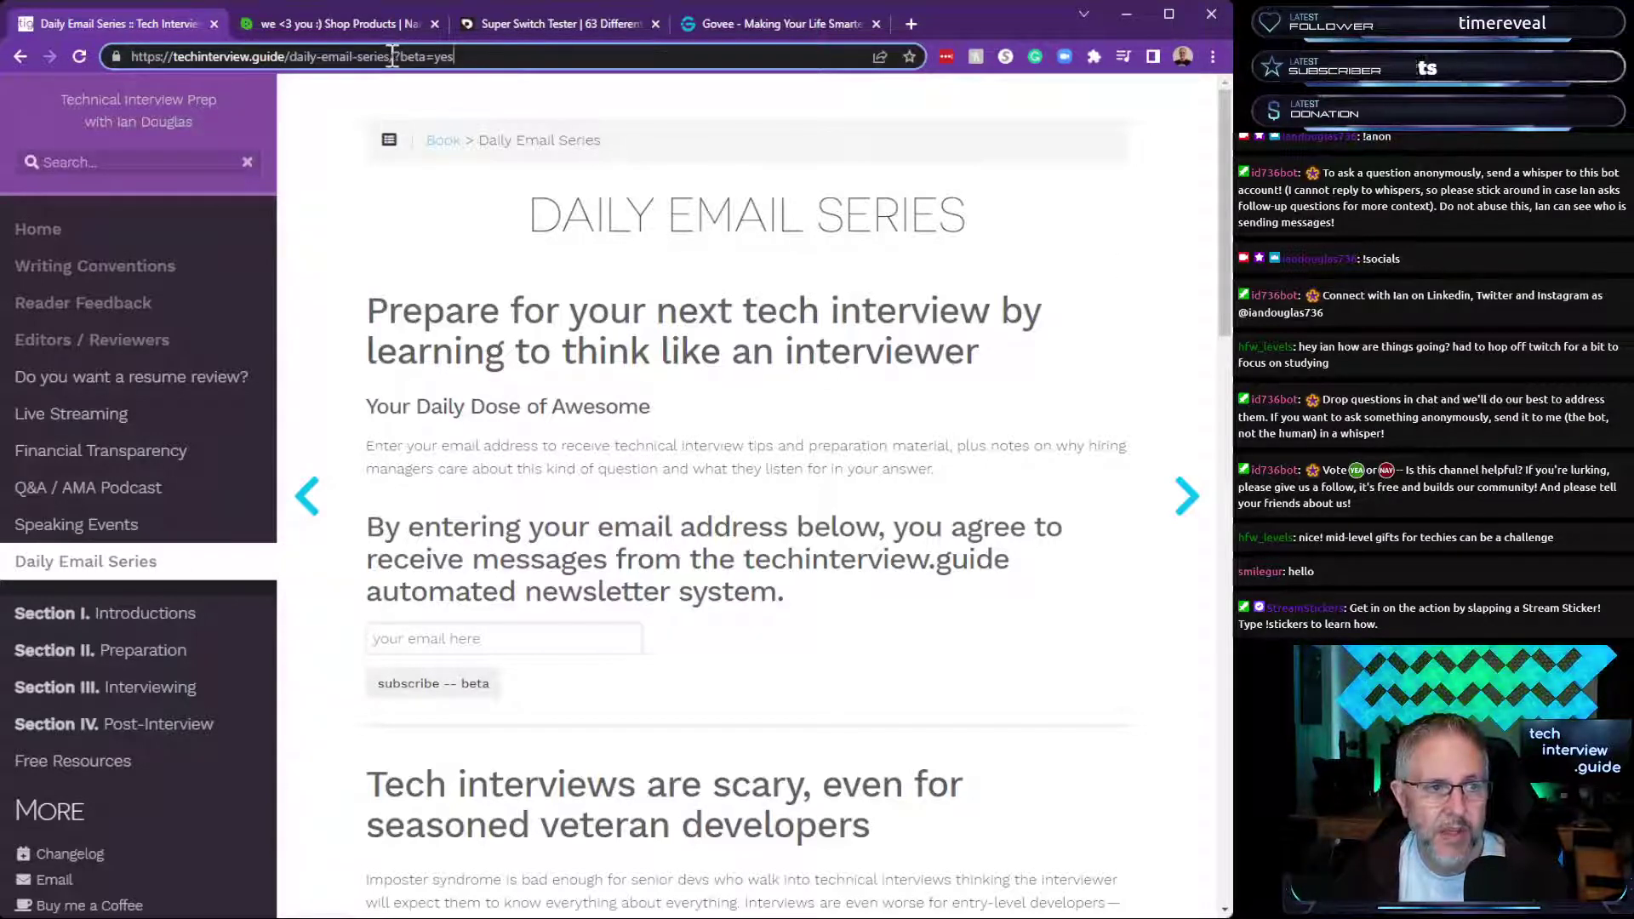
pyautogui.moveTo(389, 56); pyautogui.dragTo(589, 56)
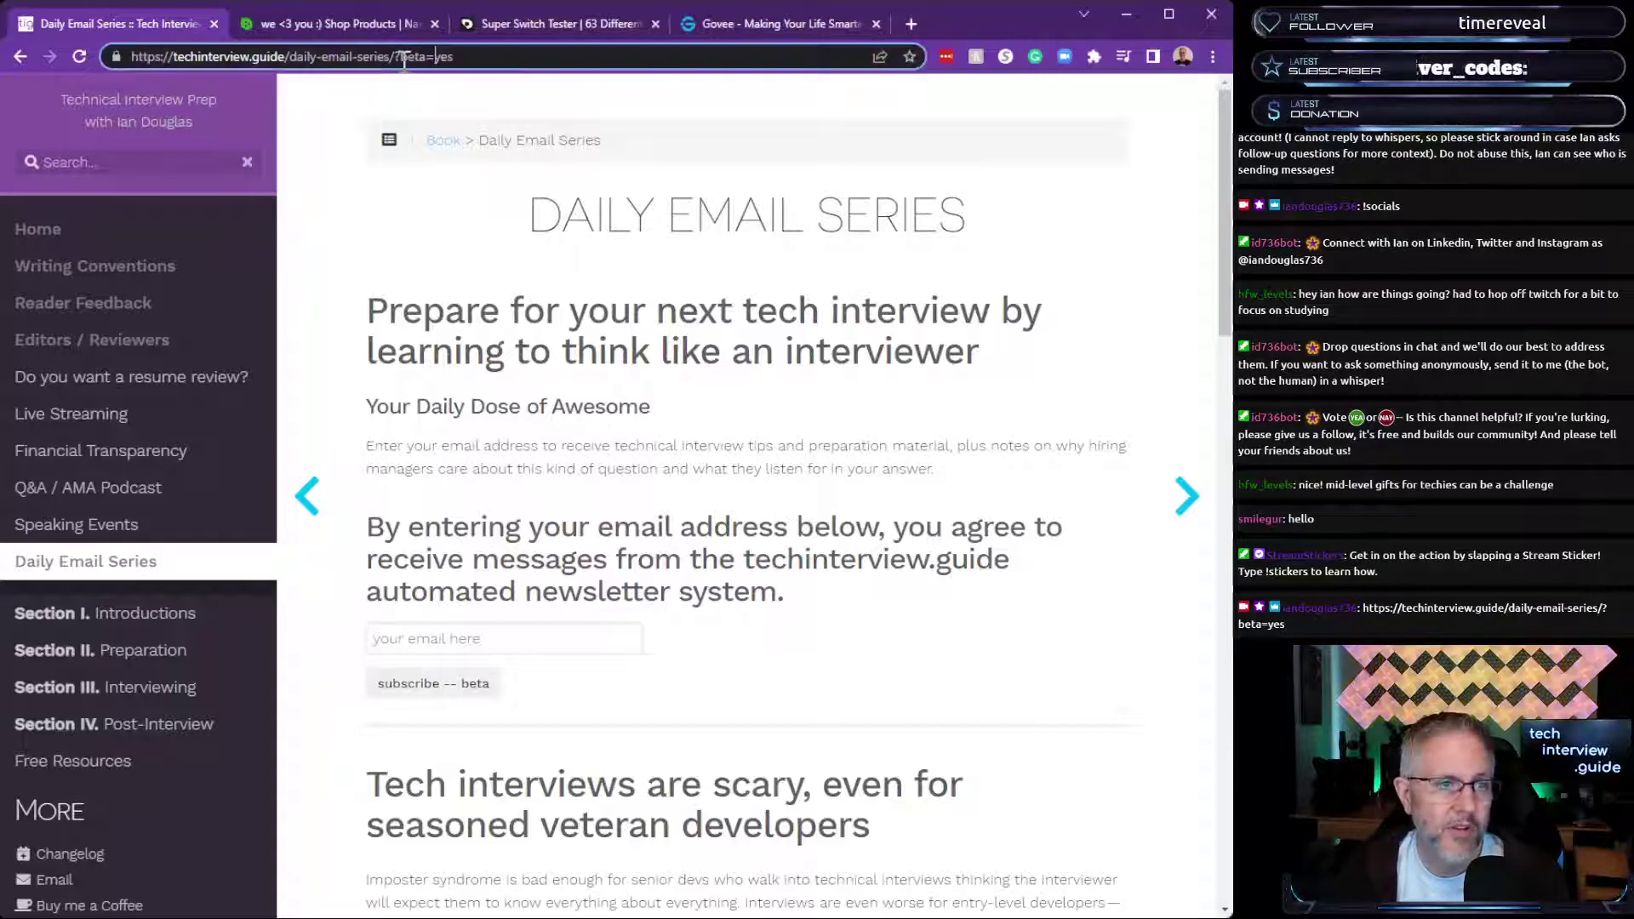
pyautogui.moveTo(399, 56); pyautogui.dragTo(577, 65)
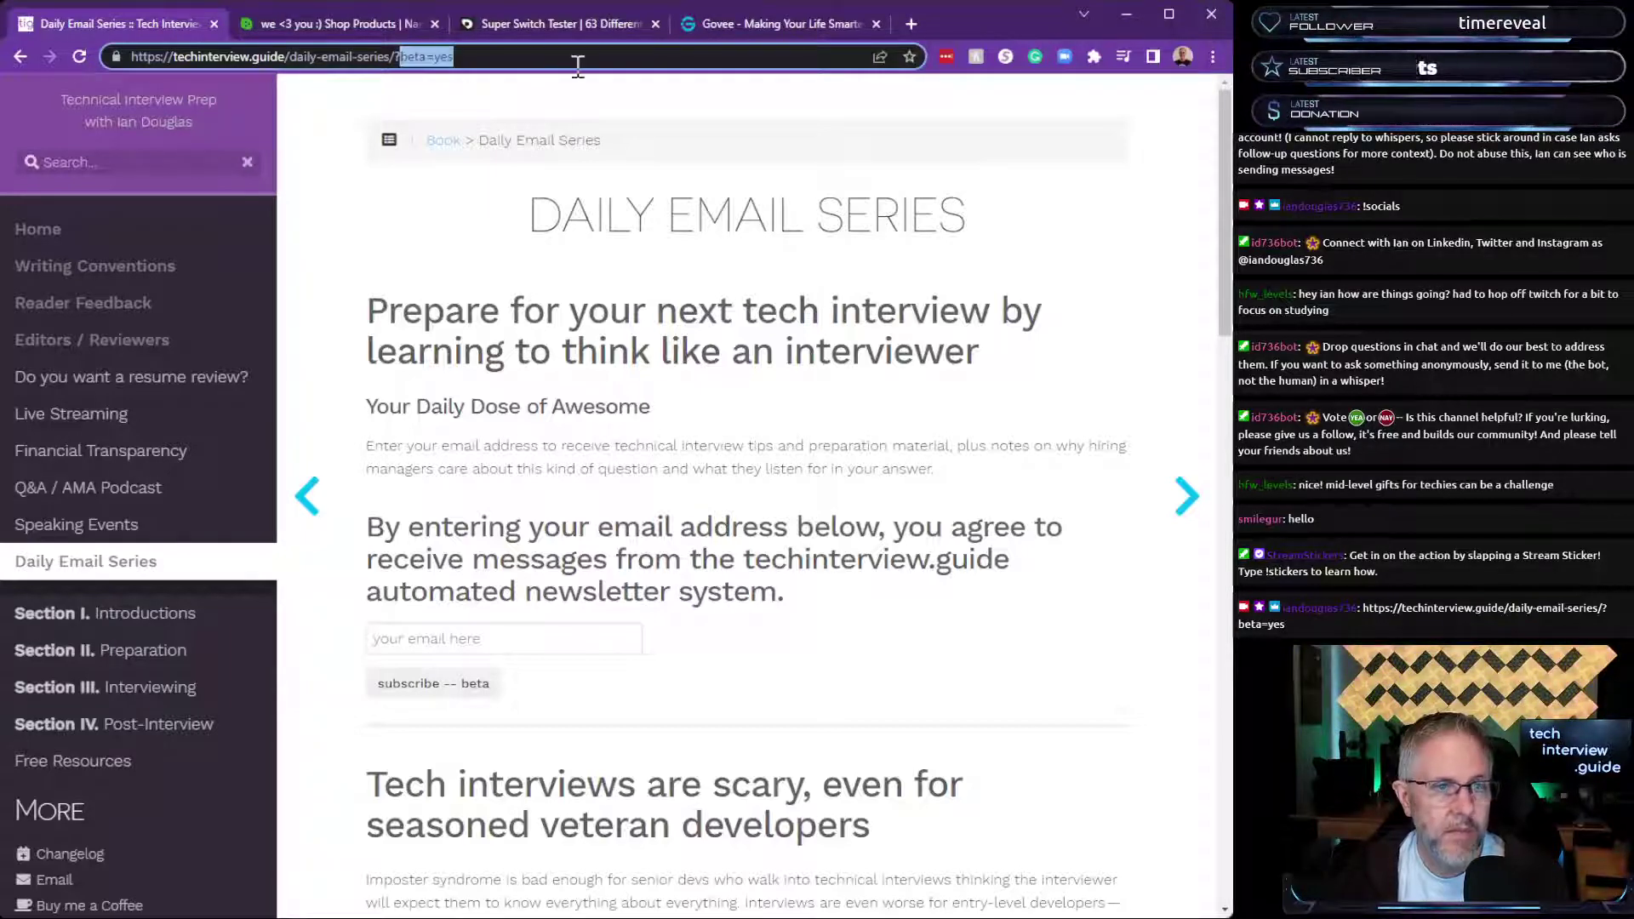
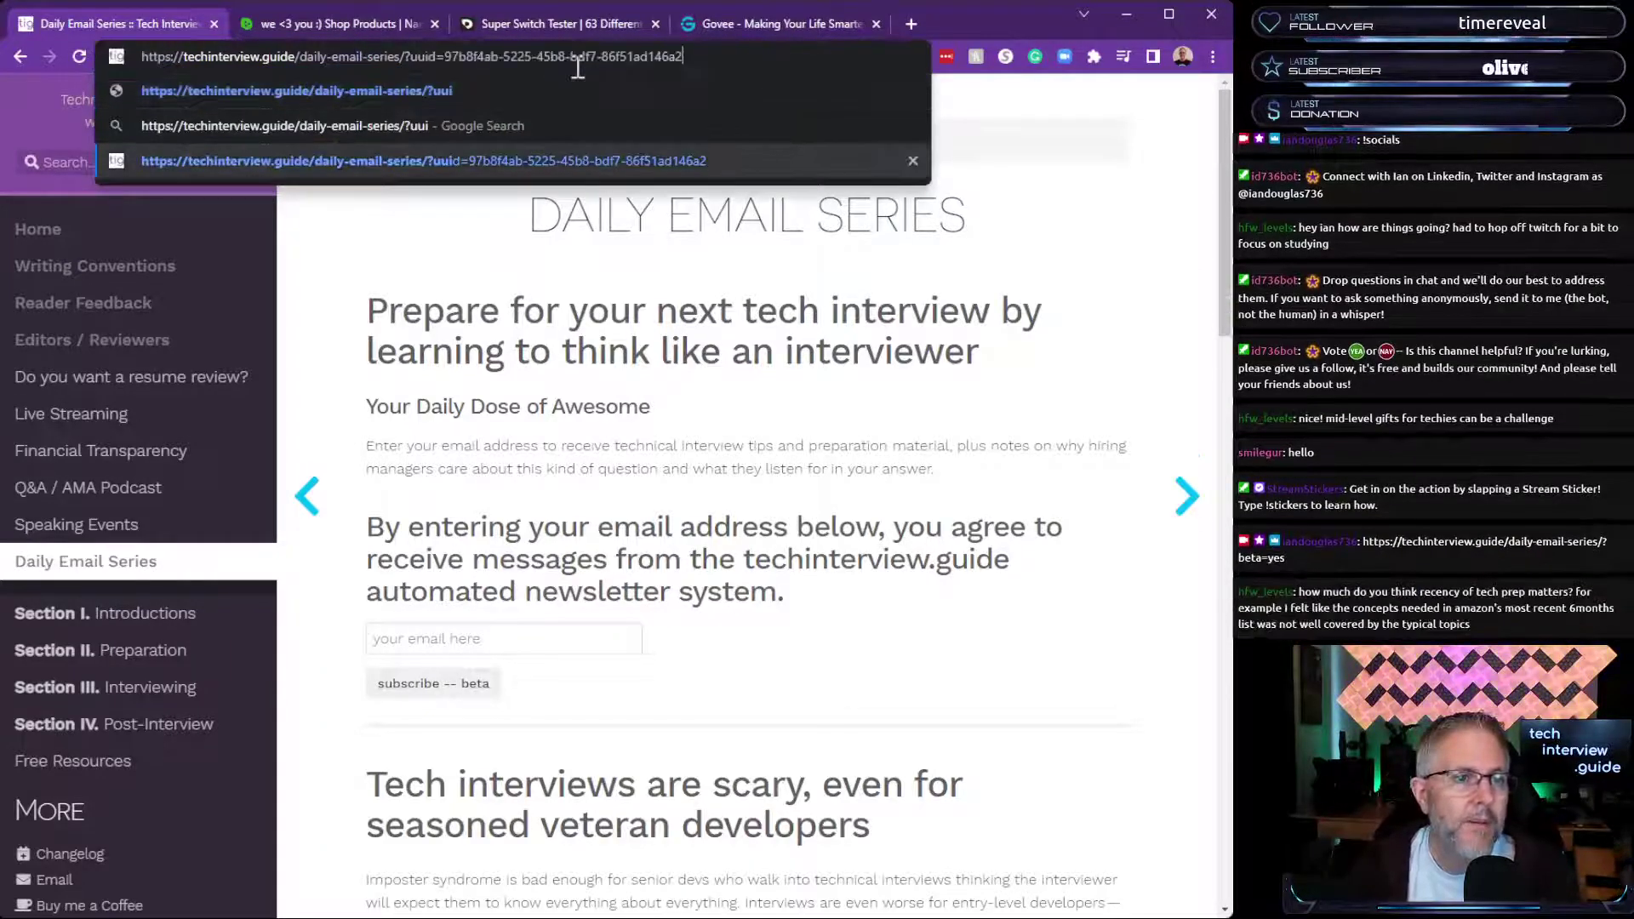
pyautogui.press('Return')
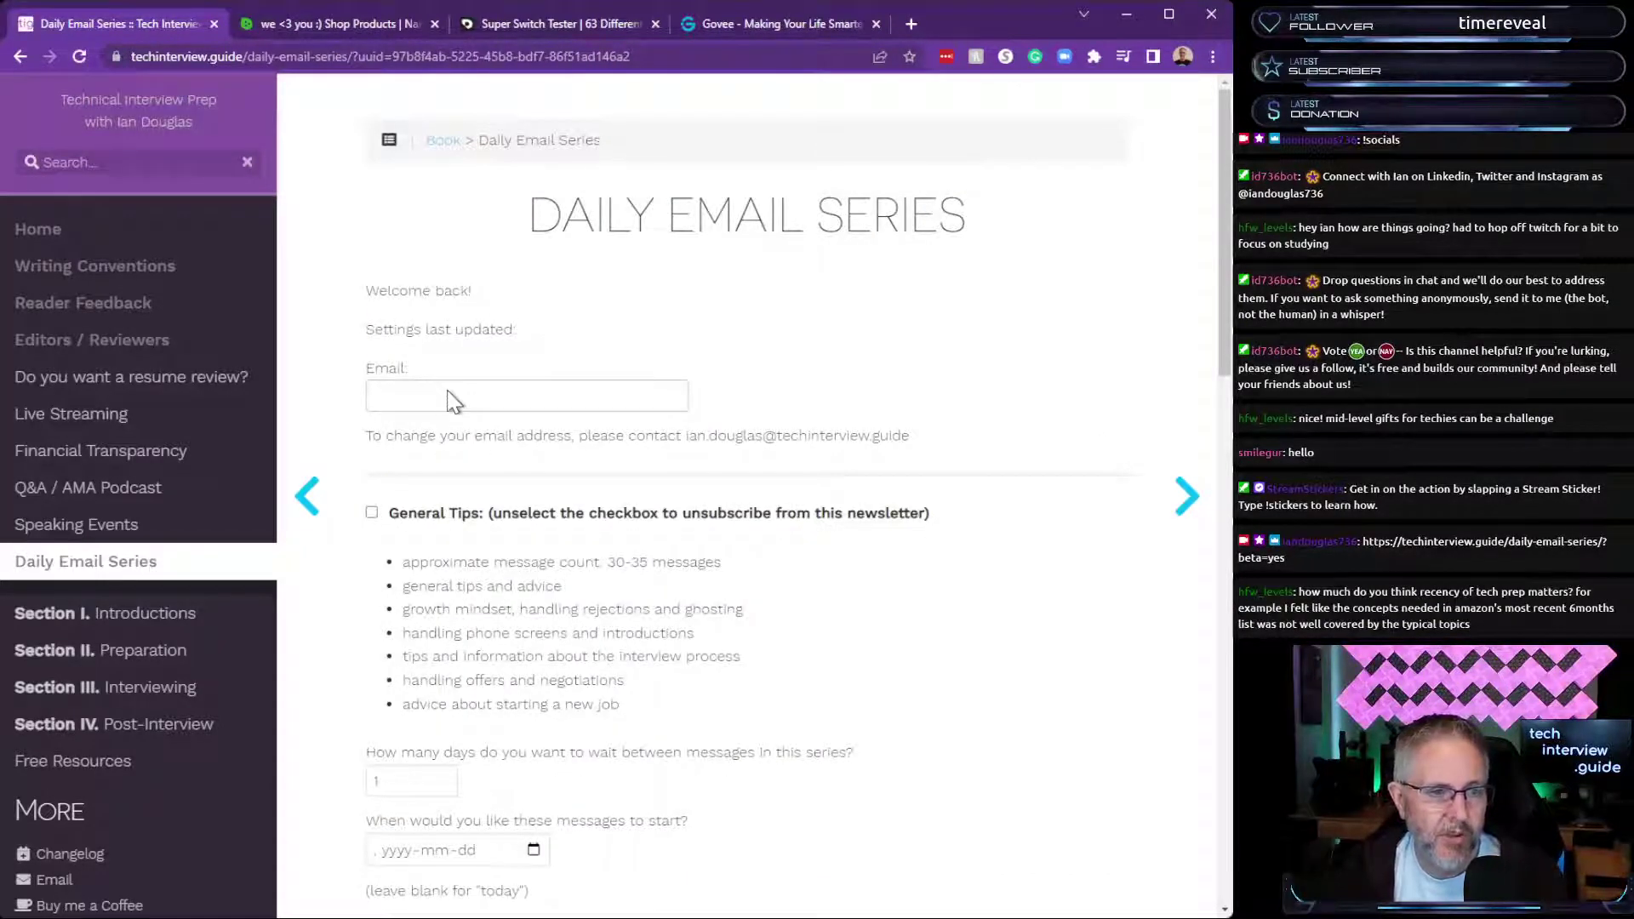
# Scroll through the four newsletter sections to Save Settings and back, highlighting the days-between-messages question.
pyautogui.scroll(-2, 742, 590)
pyautogui.scroll(-2, 742, 589)
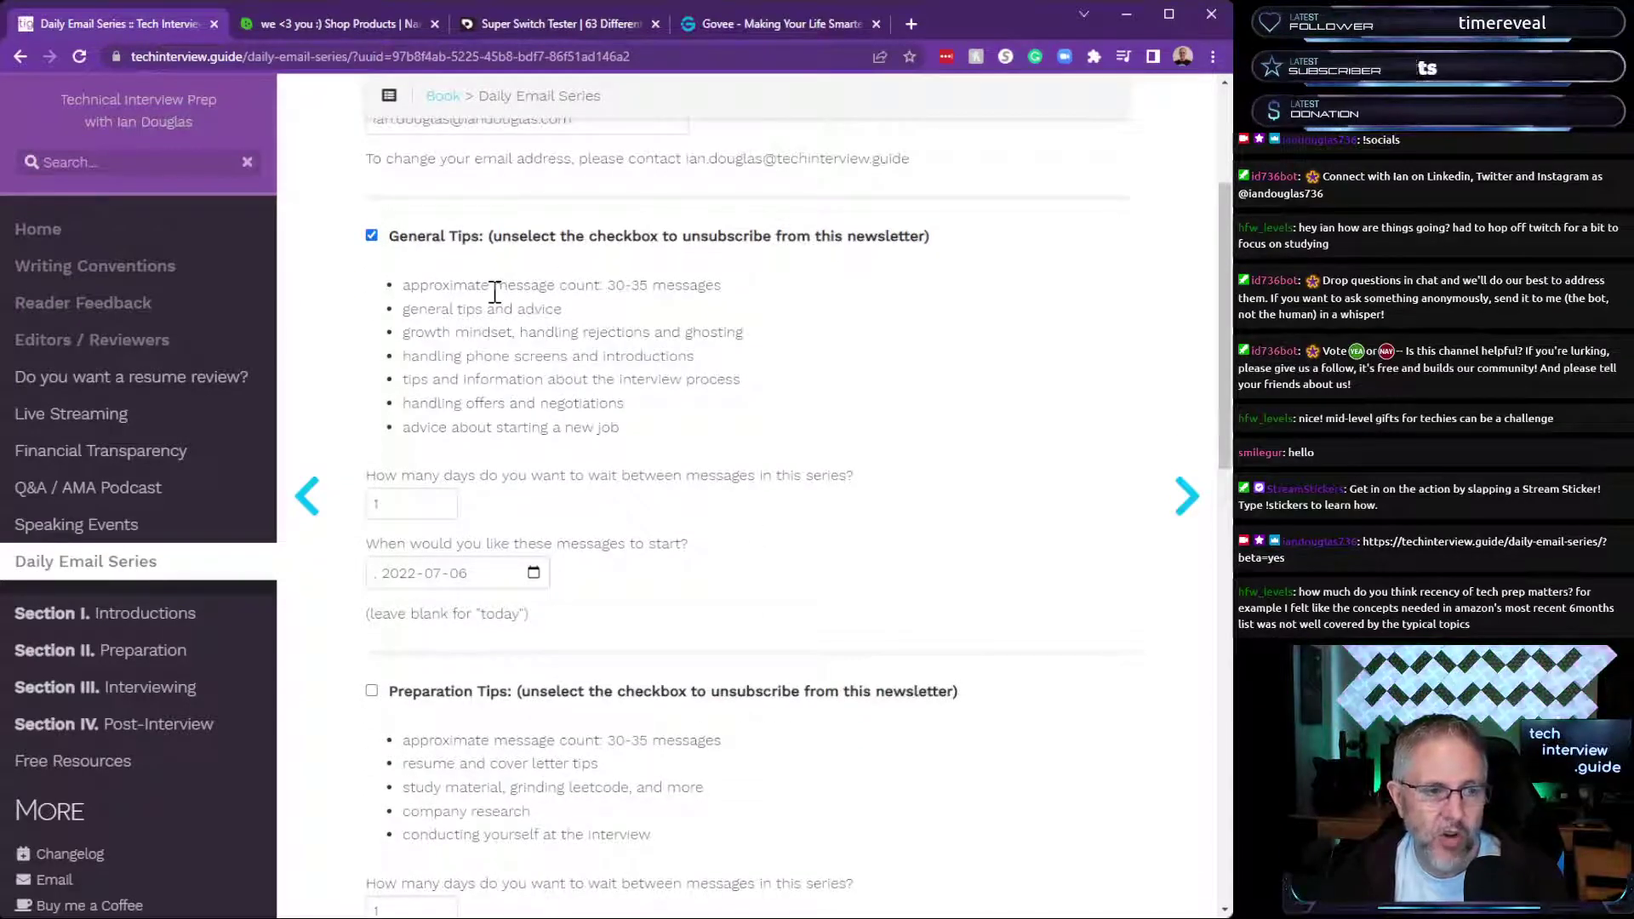
pyautogui.scroll(-2, 568, 425)
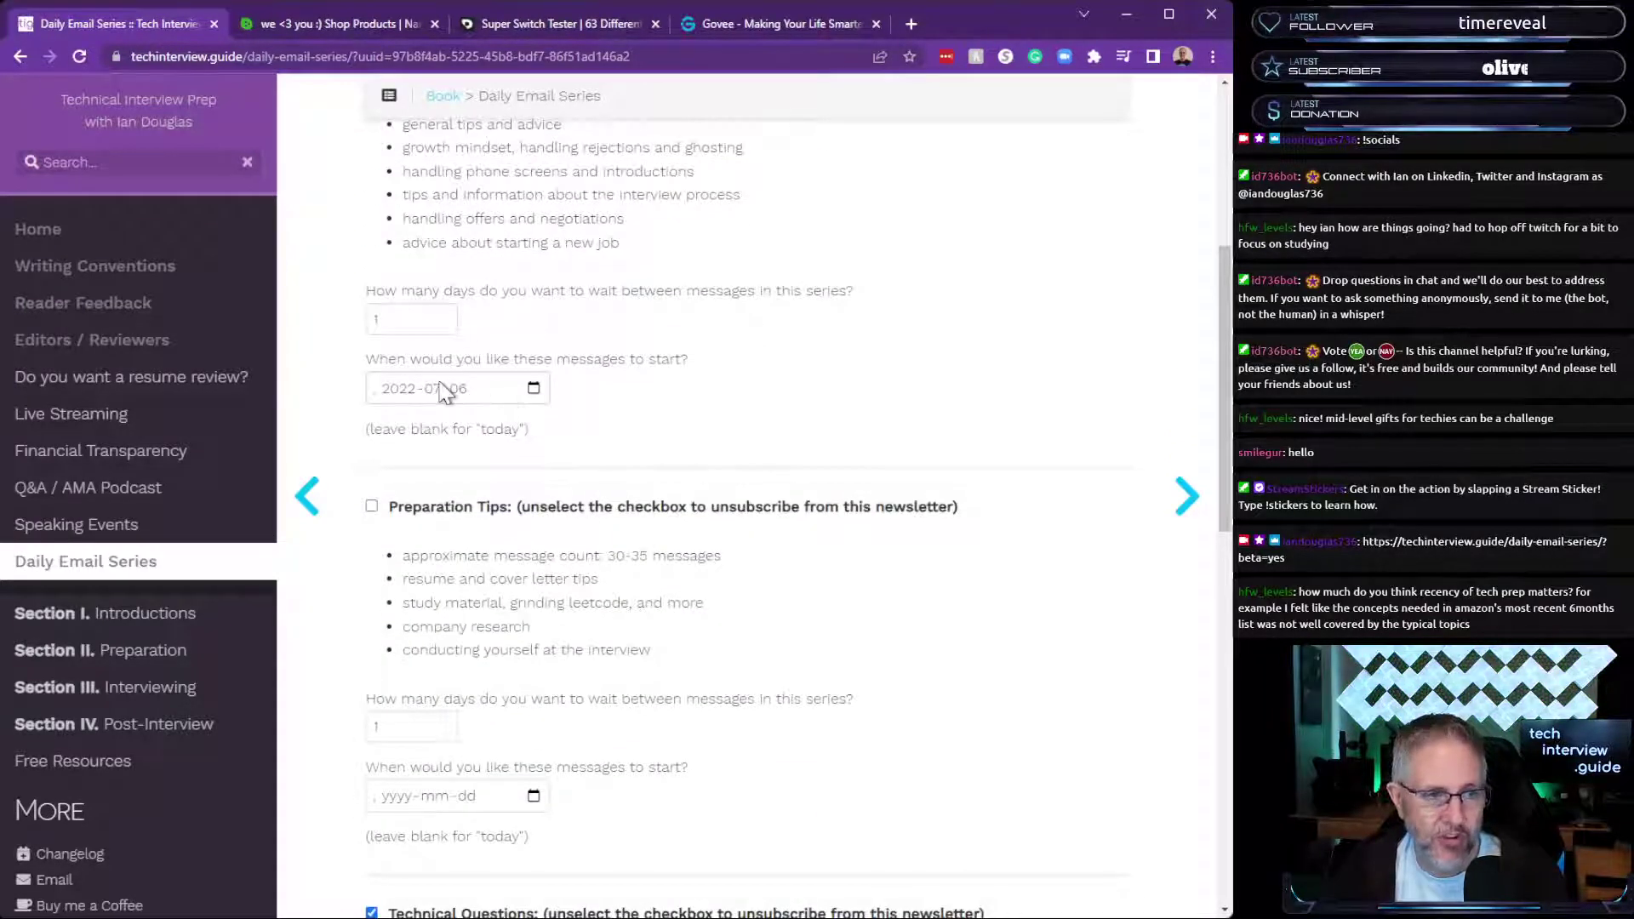
pyautogui.moveTo(491, 292); pyautogui.dragTo(866, 287)
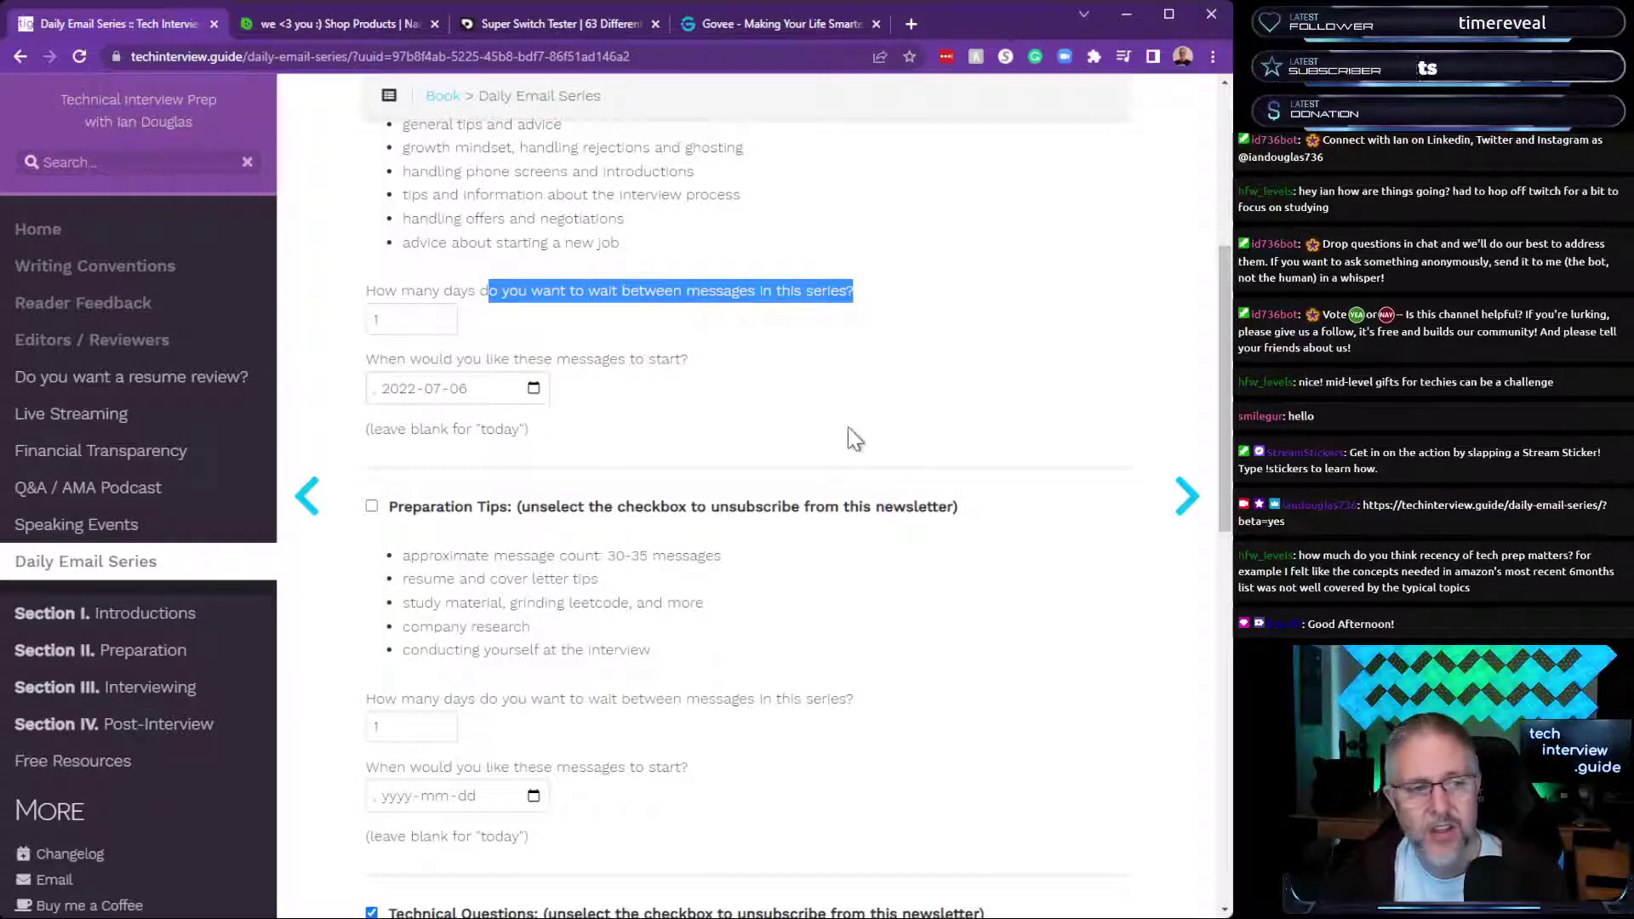
pyautogui.scroll(-1, 849, 437)
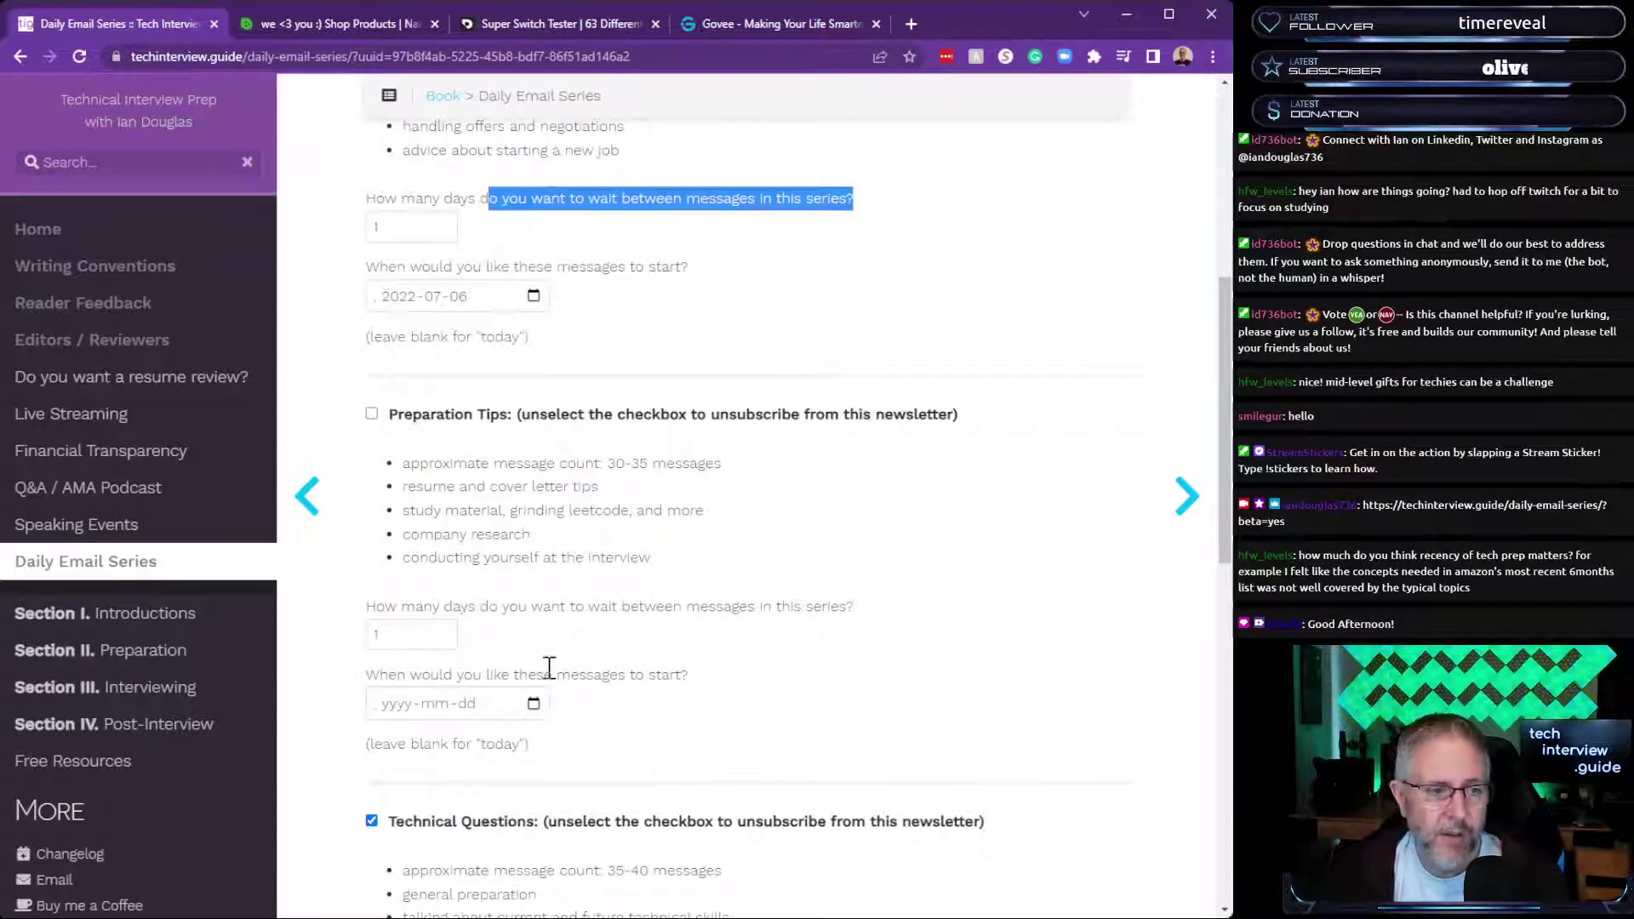
pyautogui.scroll(-1, 723, 432)
pyautogui.scroll(-11, 723, 432)
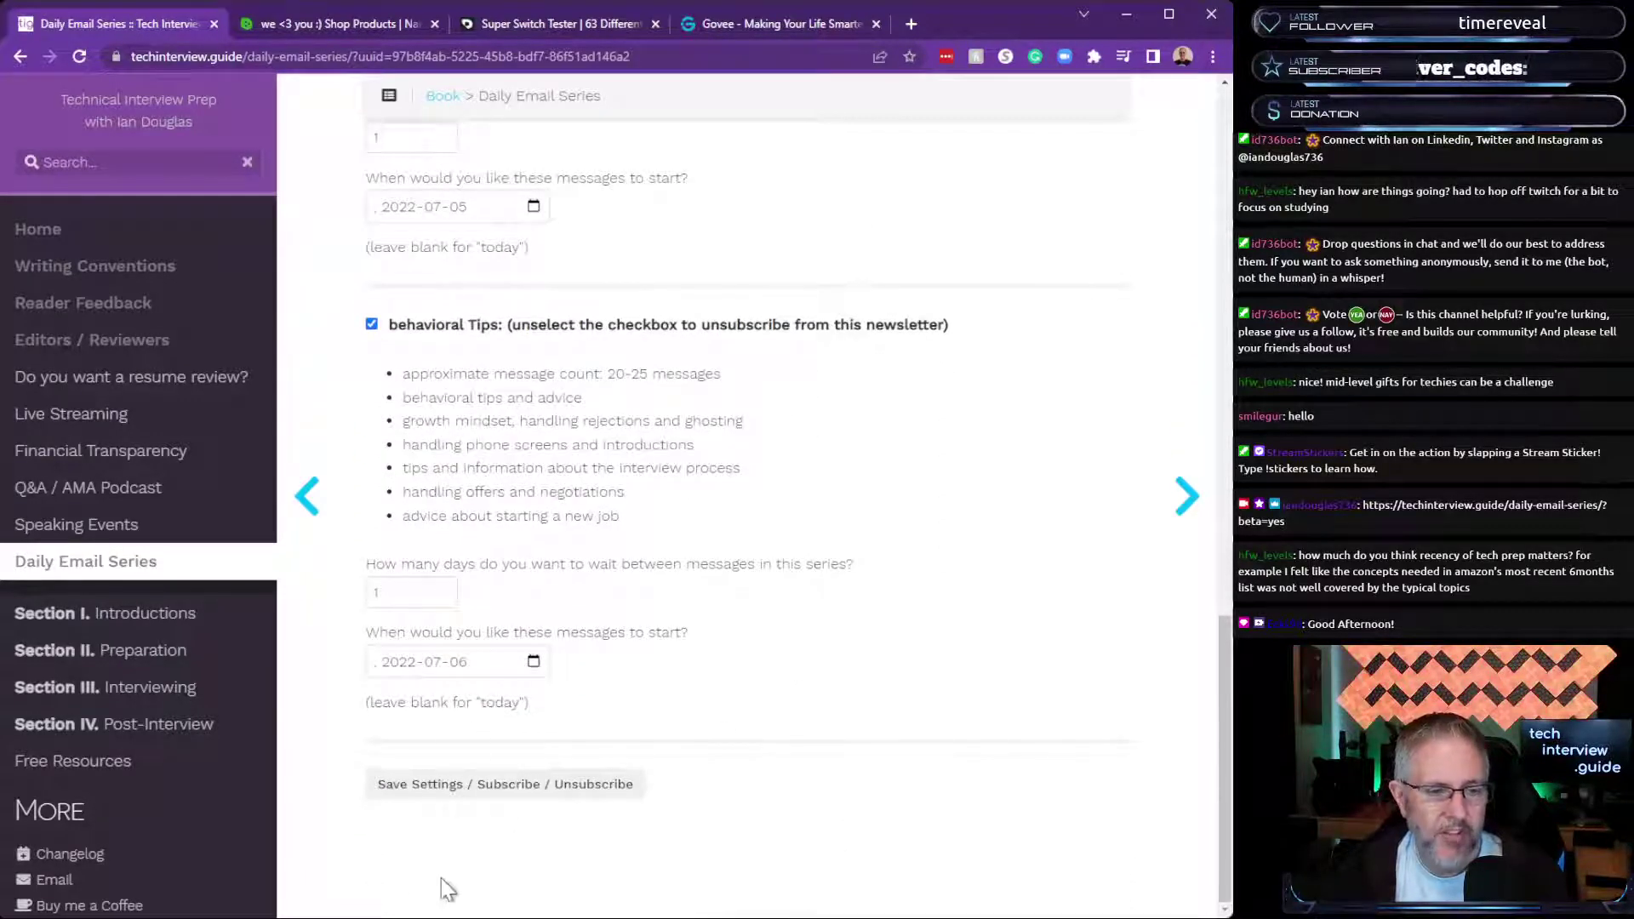
pyautogui.scroll(15, 767, 723)
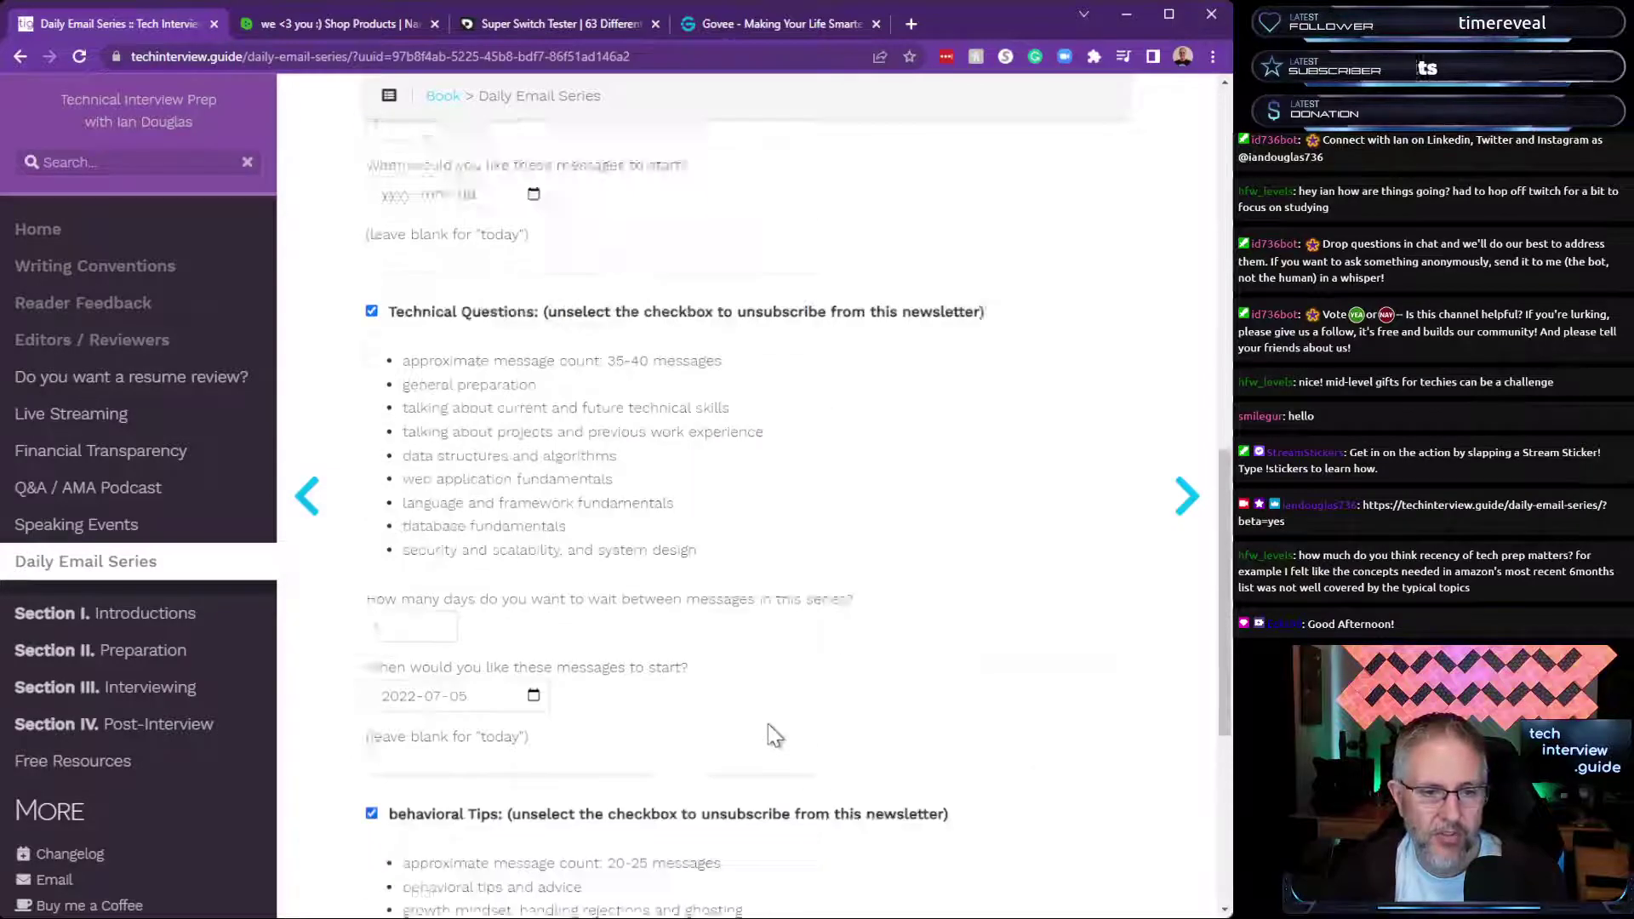
pyautogui.scroll(3, 767, 719)
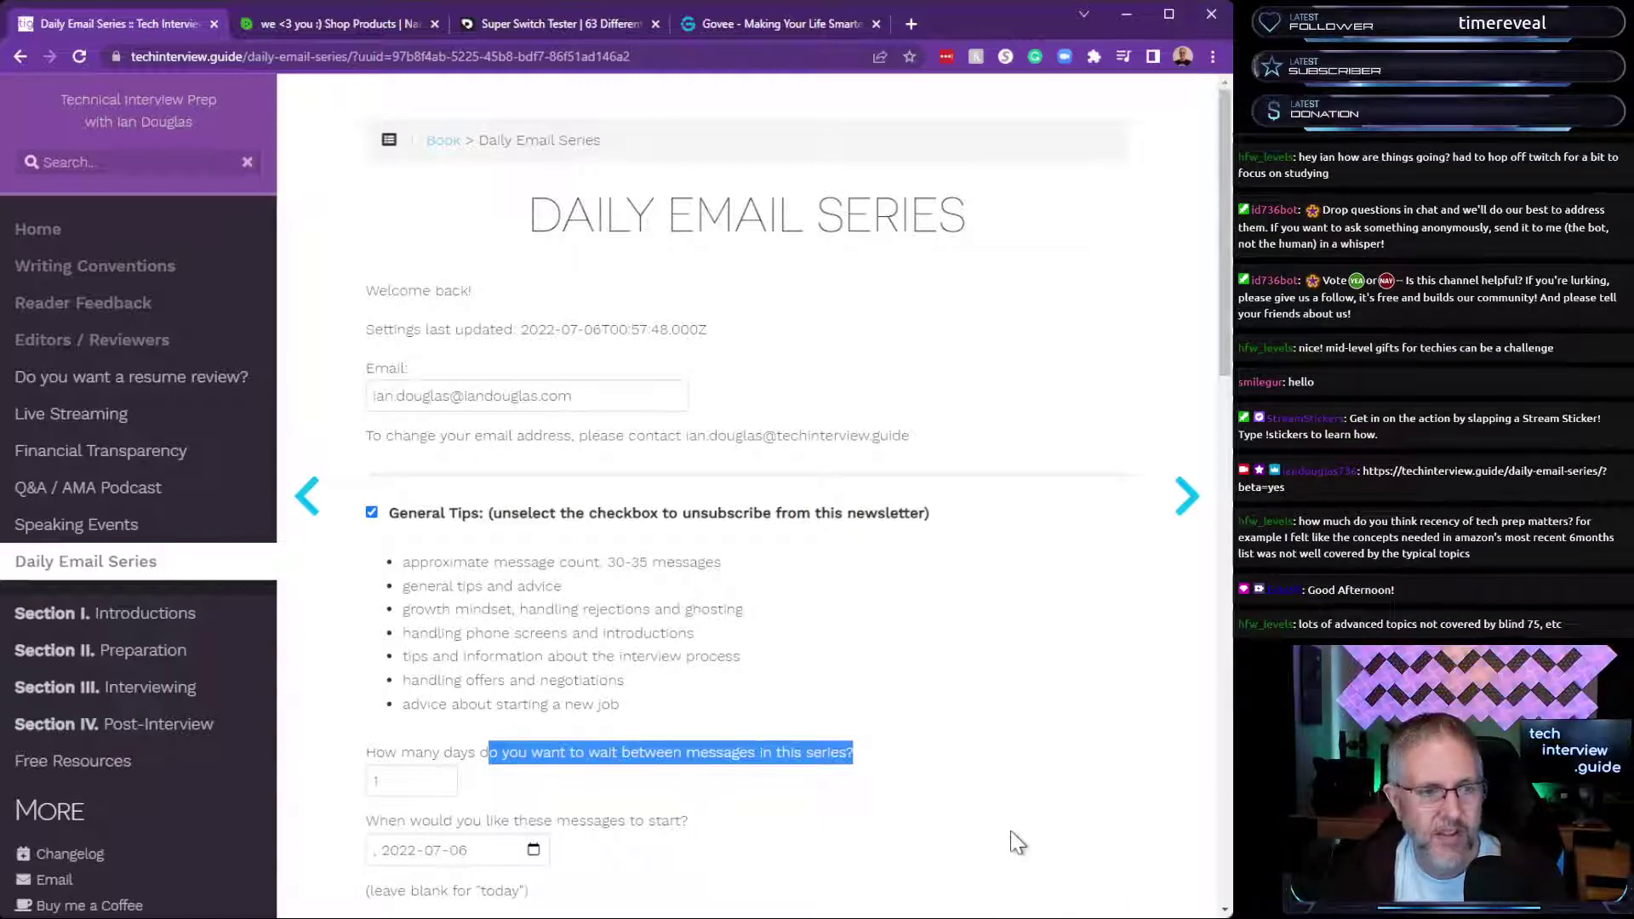
# Untick and re-tick the General Tips checkbox so General Tips ends up subscribed.
pyautogui.scroll(-1, 1017, 842)
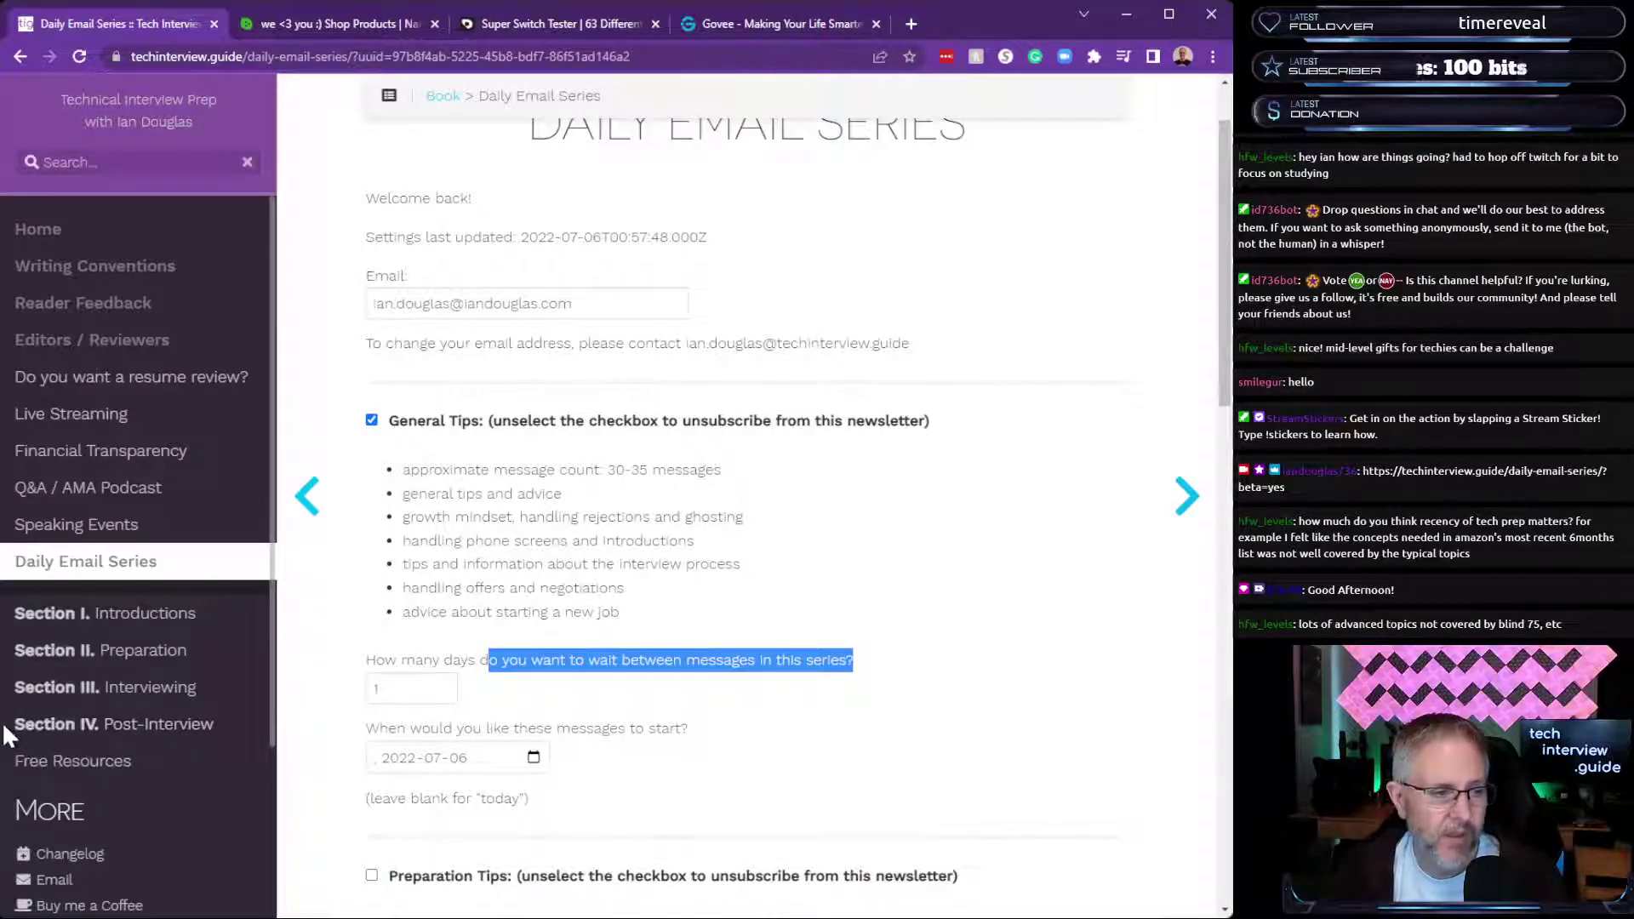
pyautogui.moveTo(3, 723); pyautogui.dragTo(18, 723)
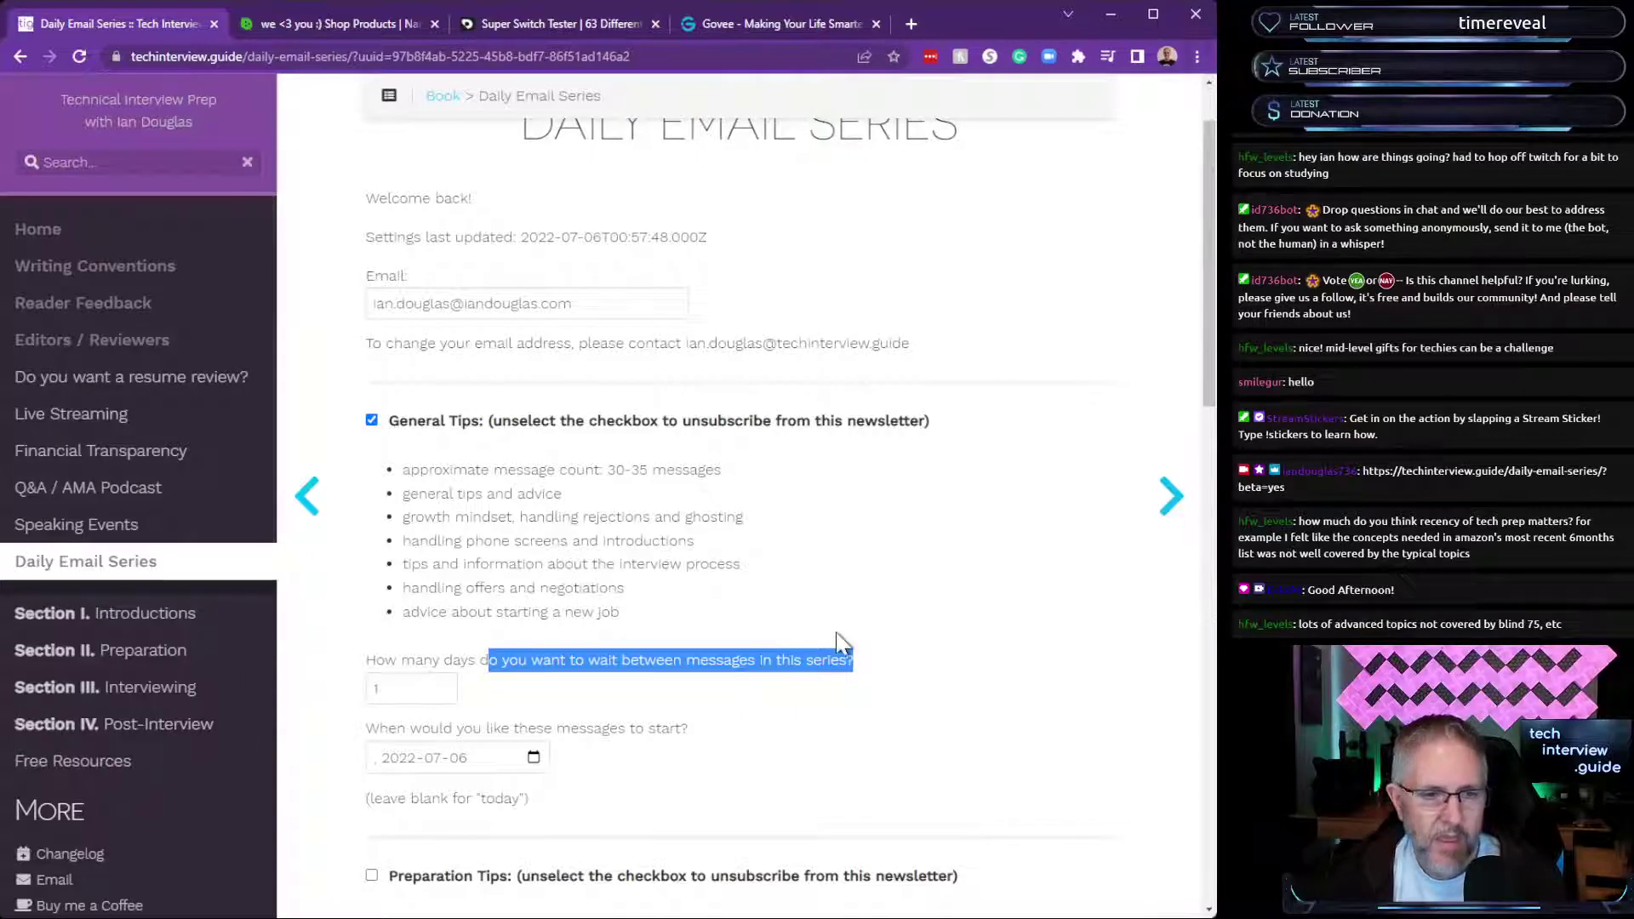
pyautogui.scroll(1, 835, 647)
pyautogui.moveTo(474, 563); pyautogui.dragTo(636, 710)
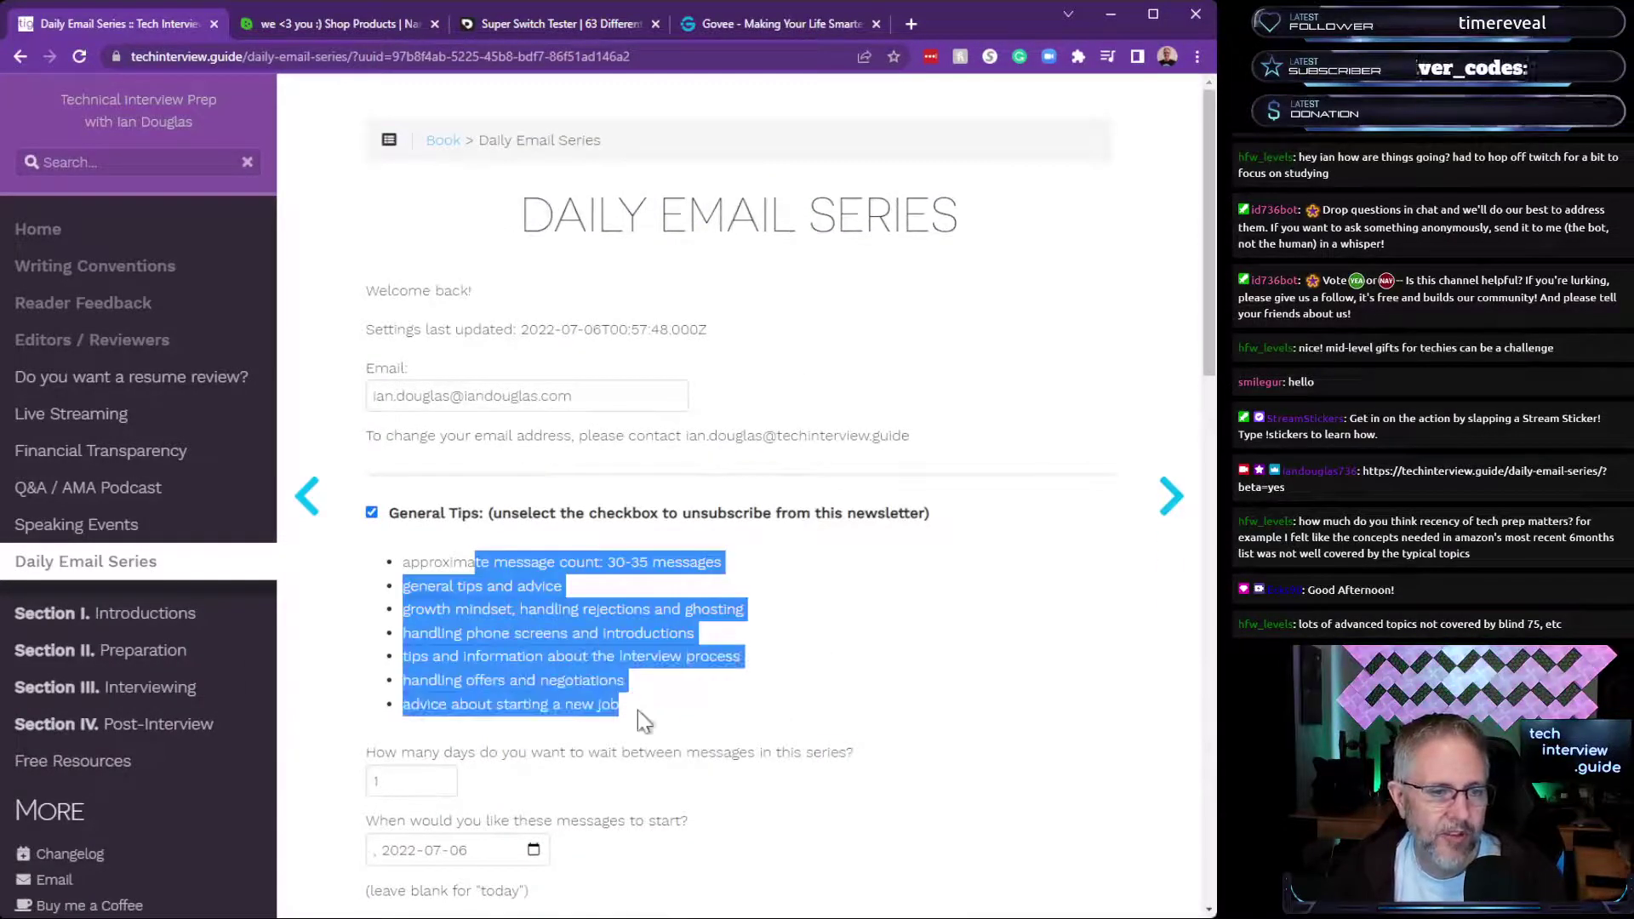
pyautogui.click(672, 701)
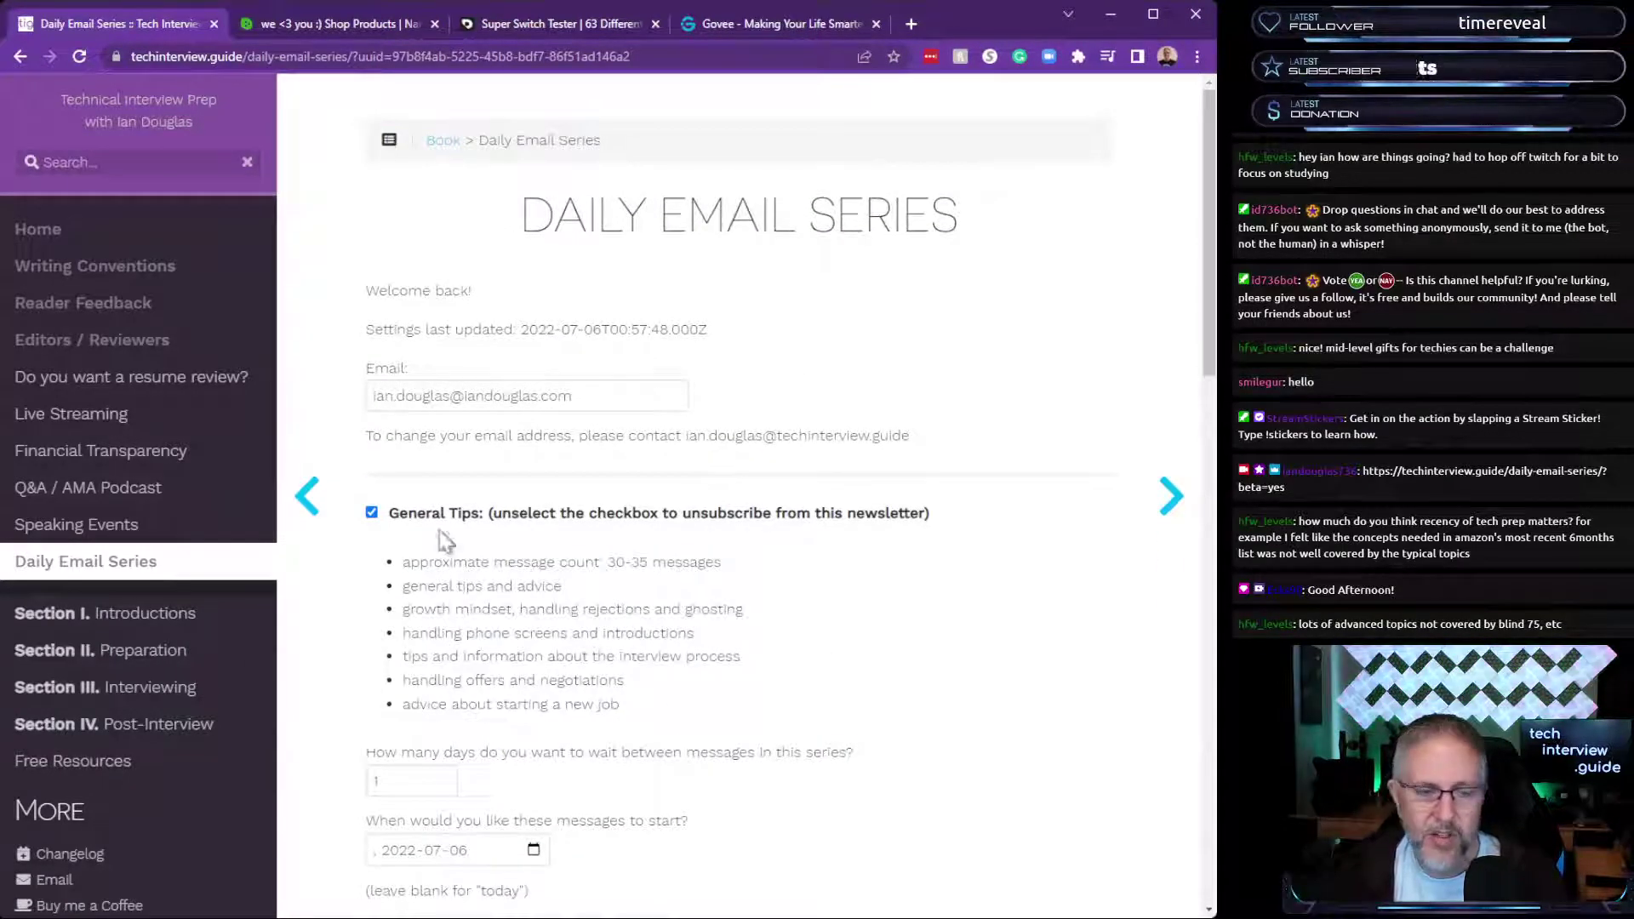
pyautogui.click(372, 513)
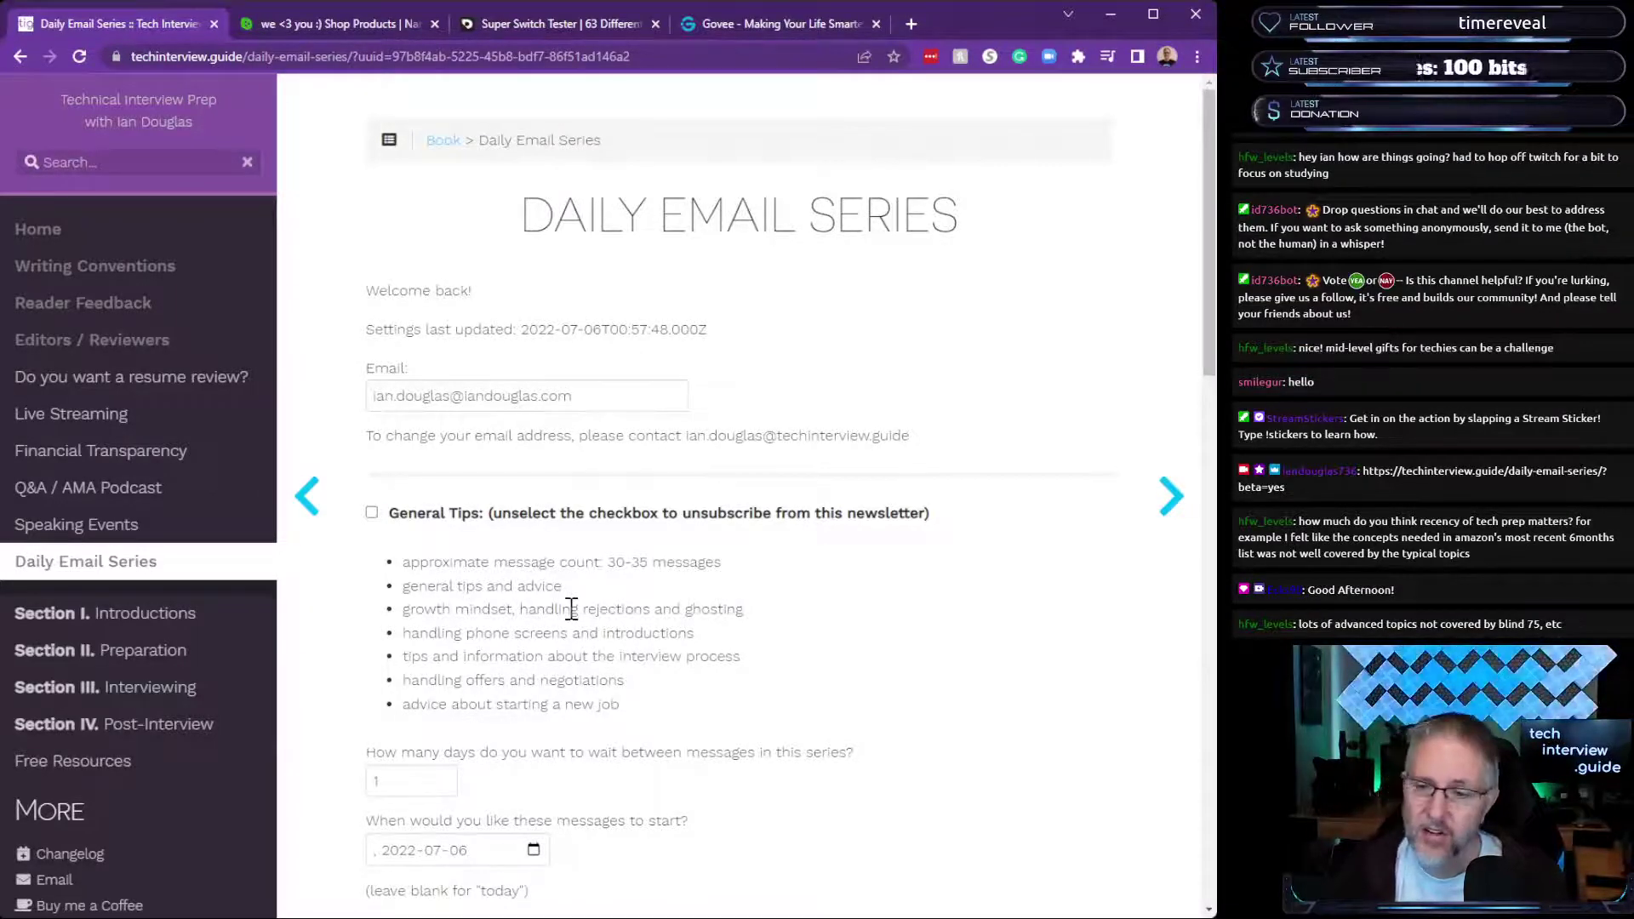
pyautogui.click(373, 514)
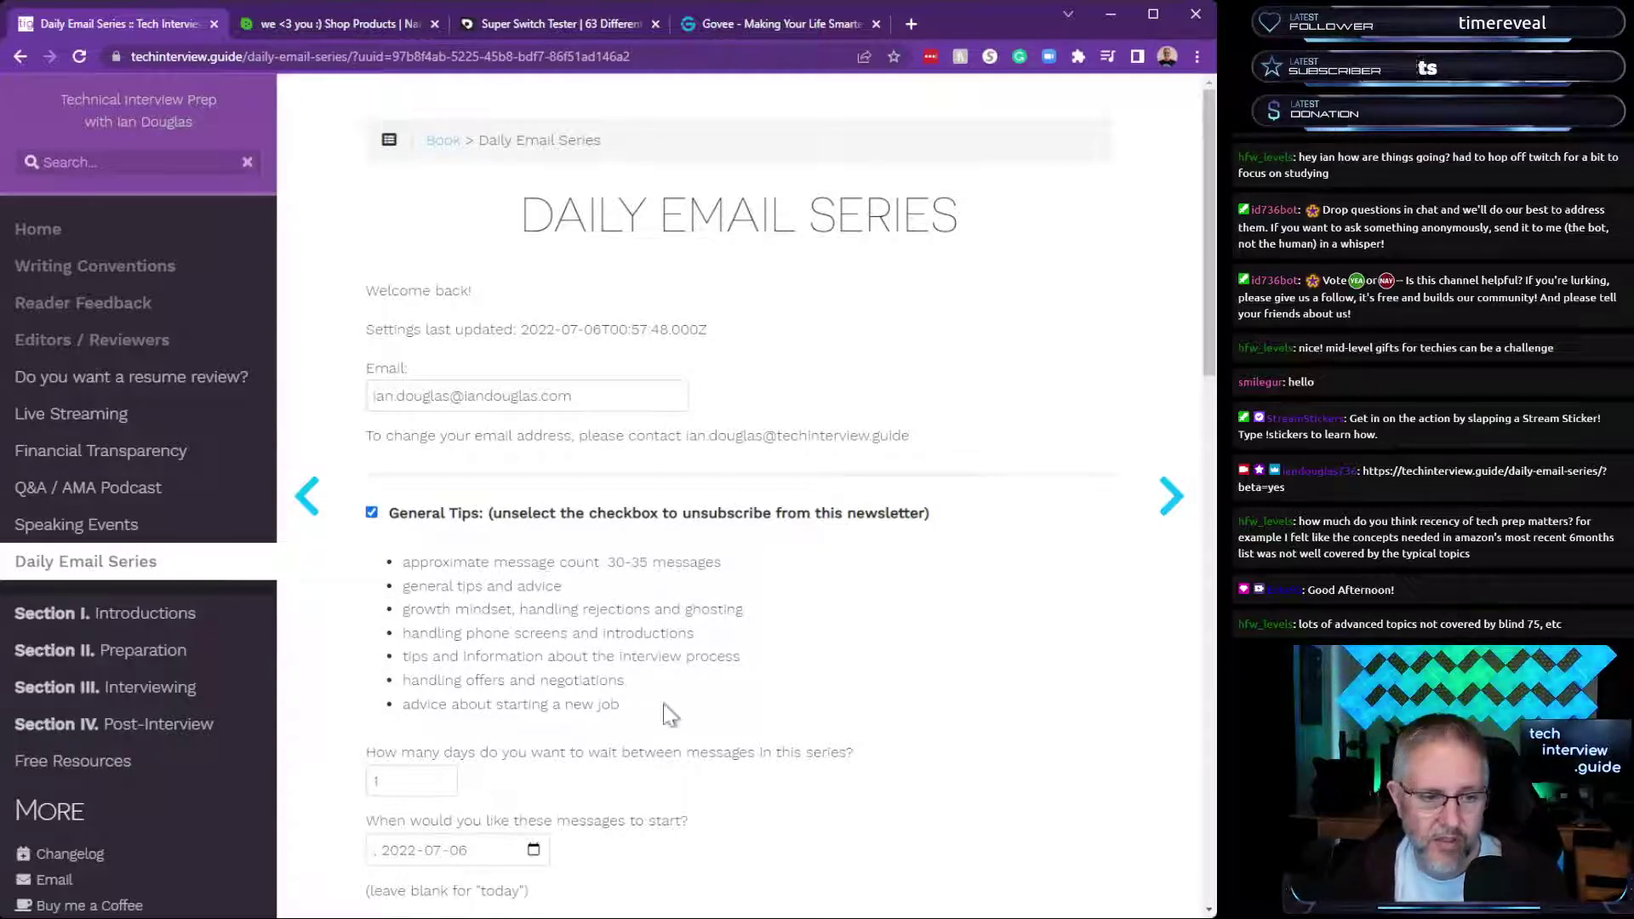
pyautogui.scroll(-6, 740, 740)
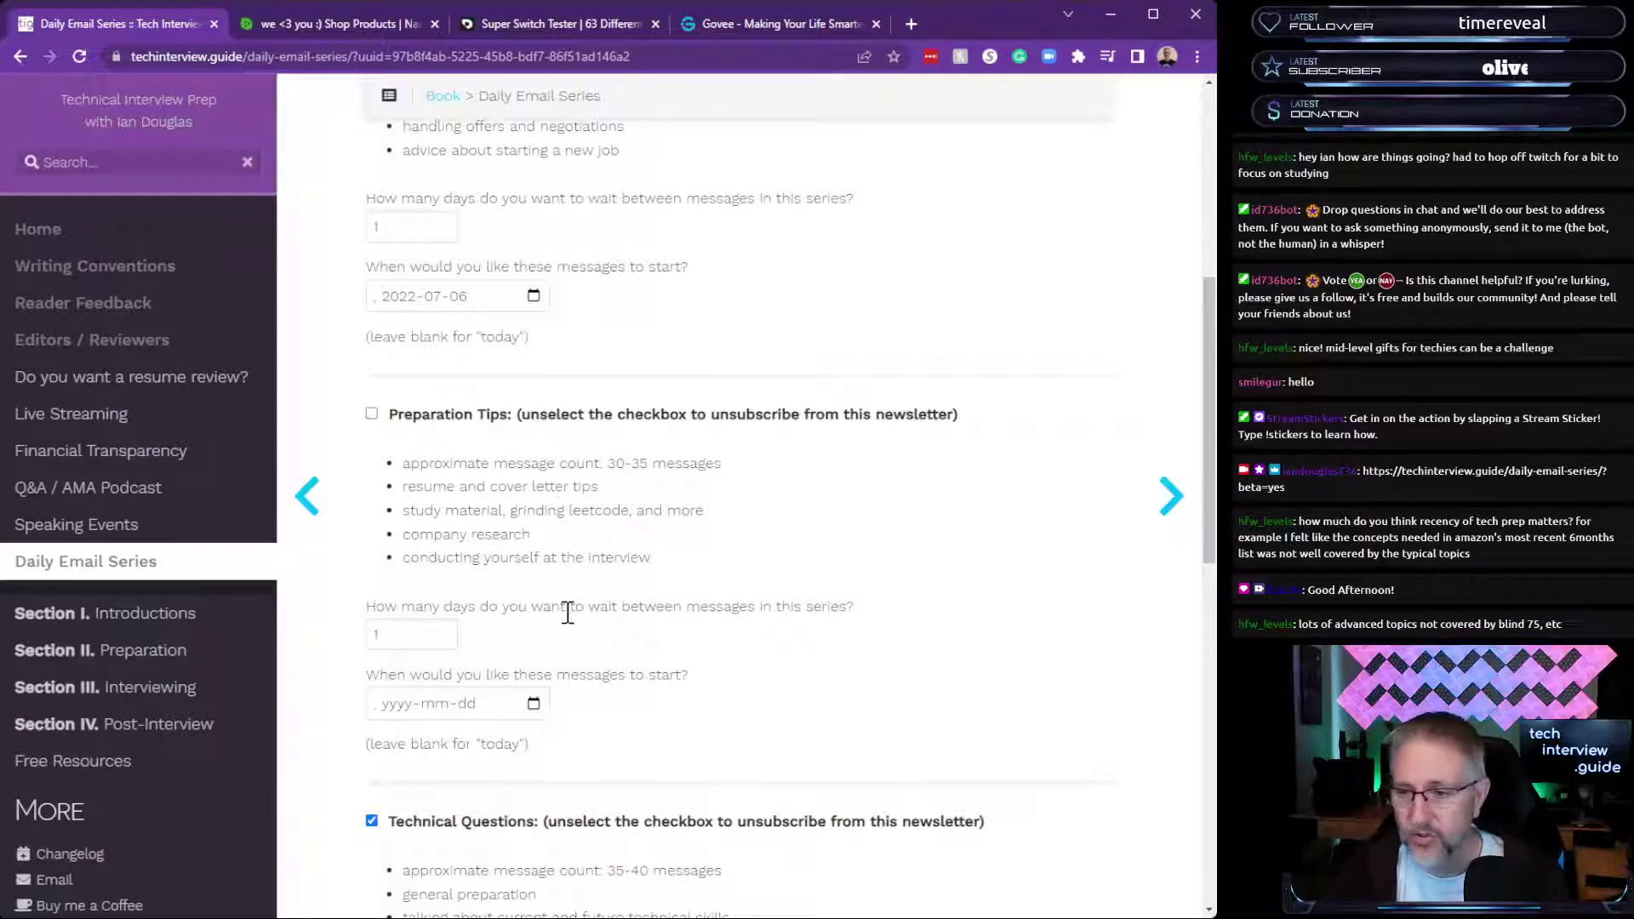
pyautogui.scroll(6, 601, 733)
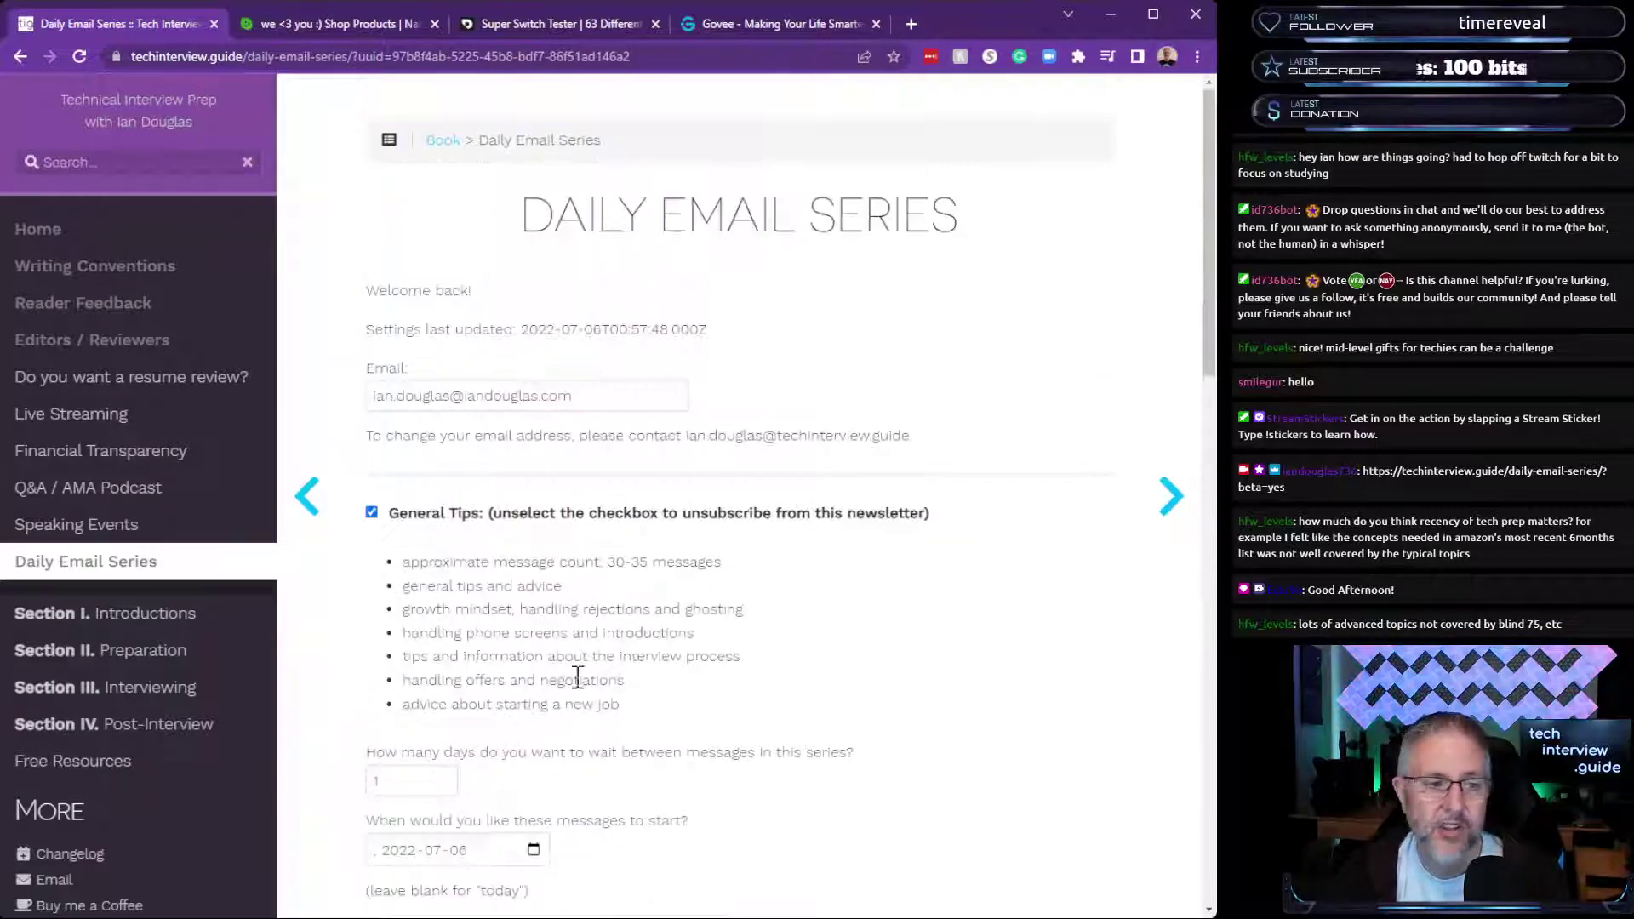
pyautogui.moveTo(588, 397); pyautogui.dragTo(494, 397)
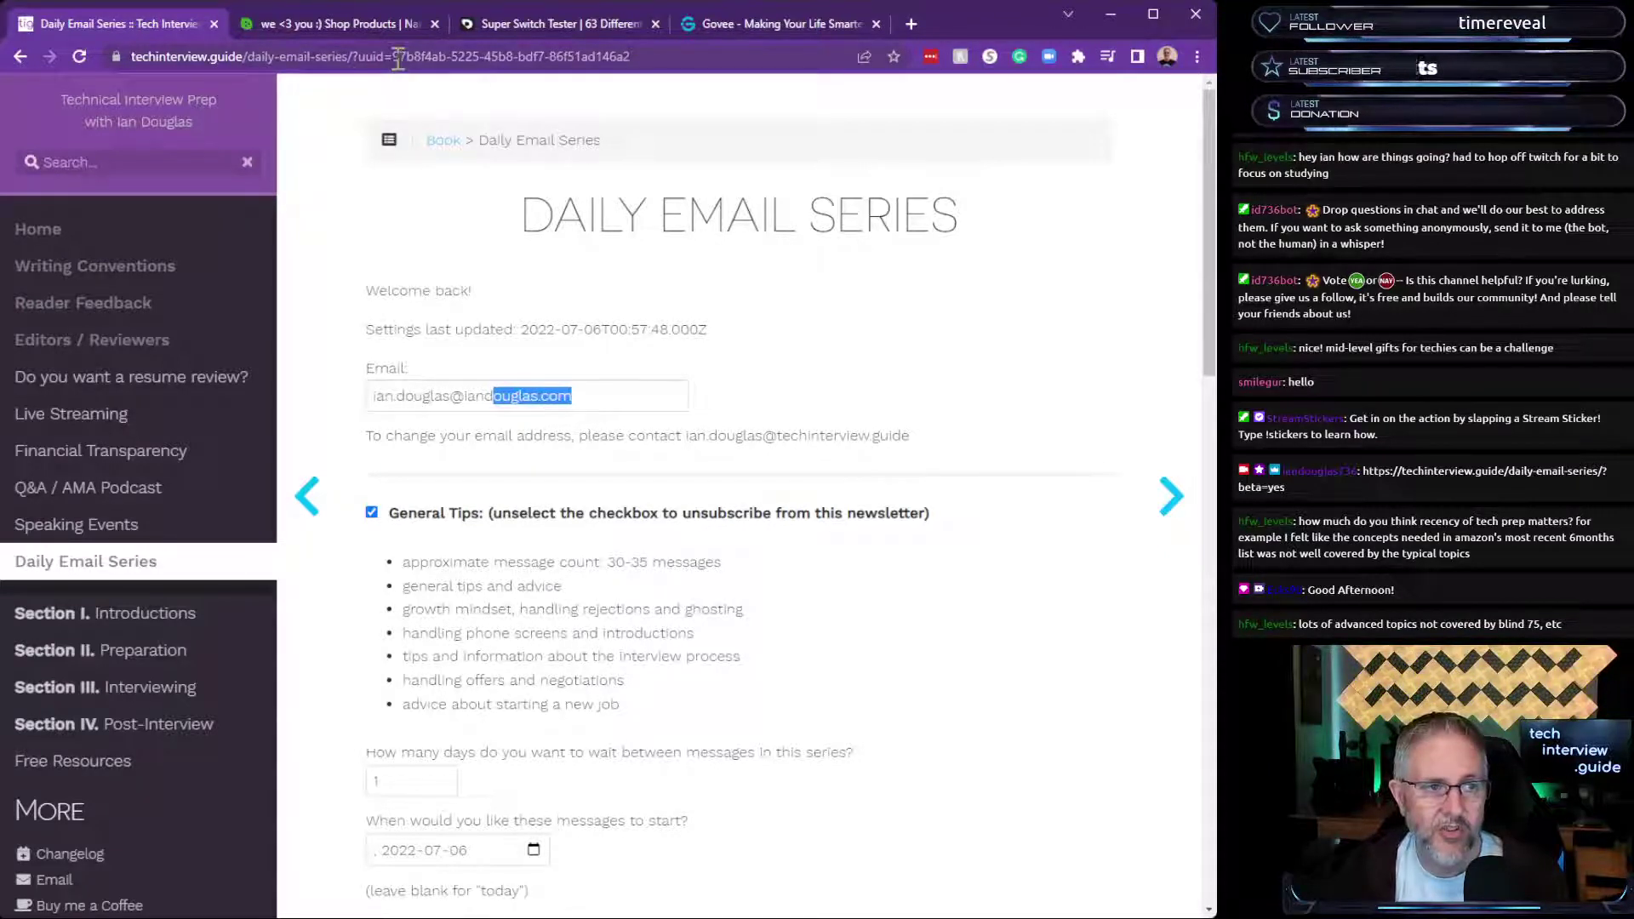
# Highlight the uuid in the address and scroll down to the Behavioral Tips section.
pyautogui.moveTo(401, 57); pyautogui.dragTo(685, 56)
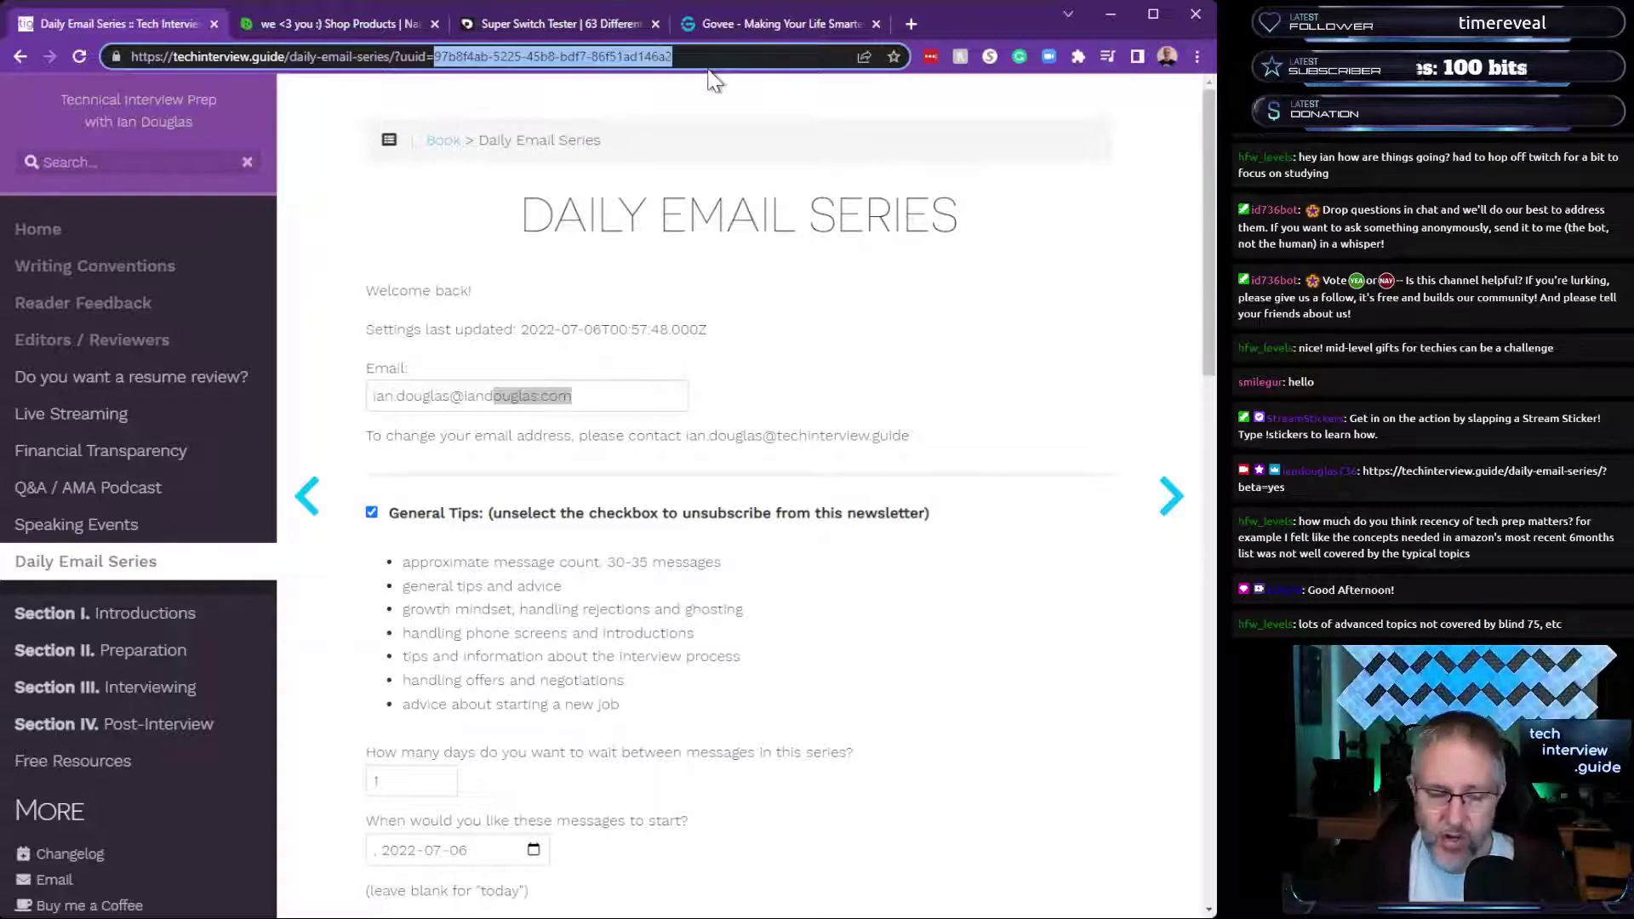
pyautogui.scroll(-10, 761, 510)
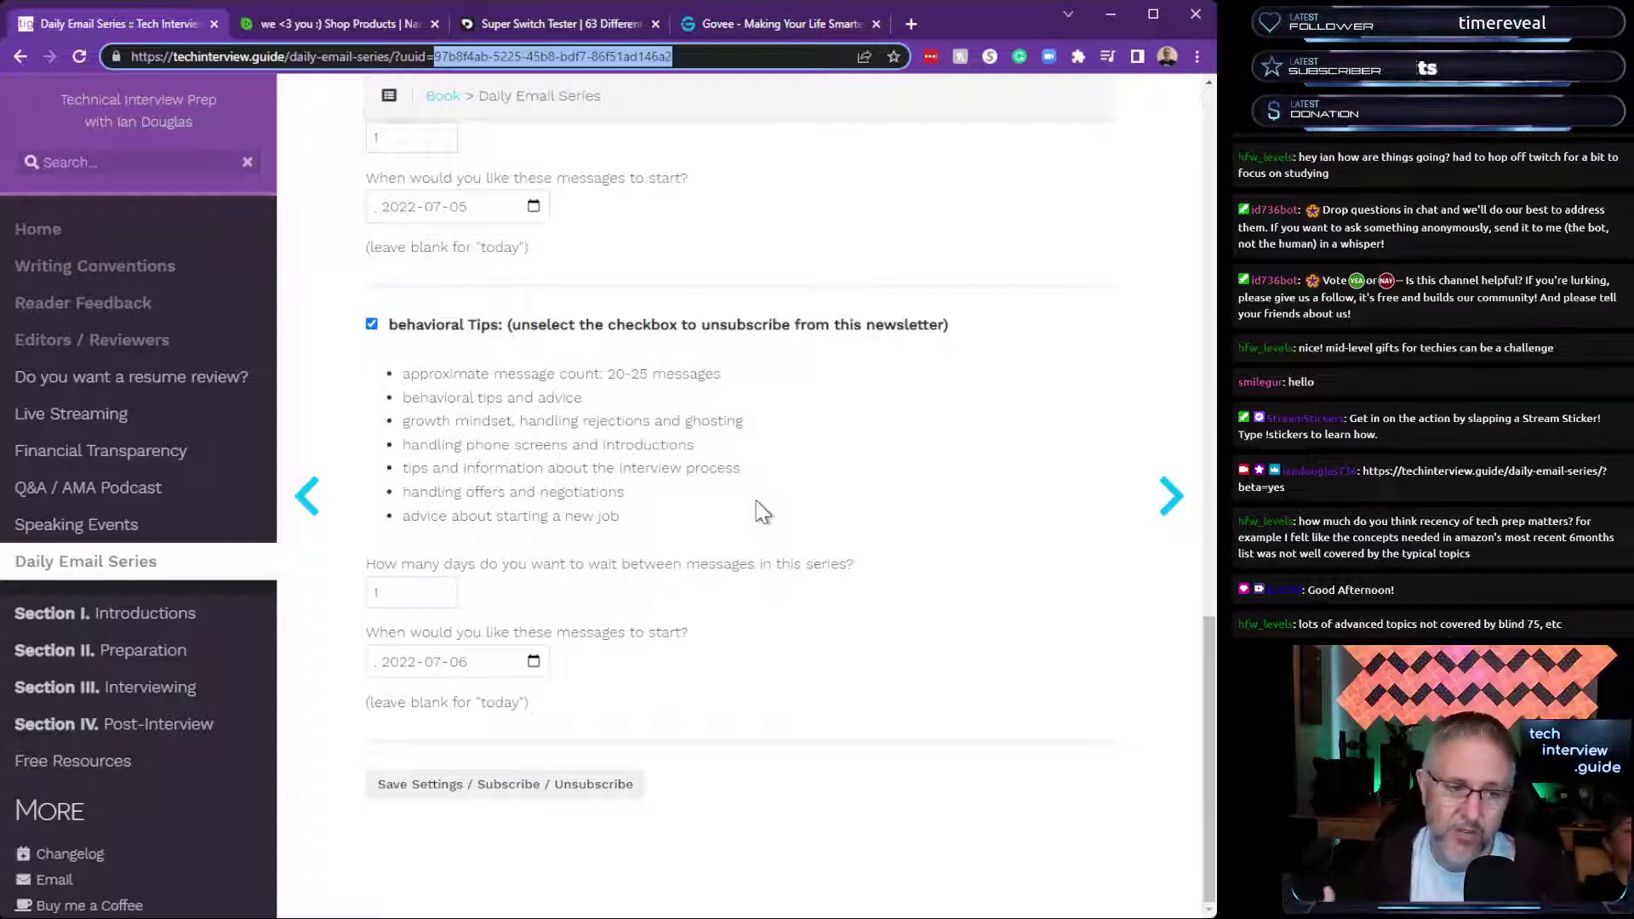
# Pick 2022-07-30 as the Behavioral Tips start date, then scroll back up to General Tips.
pyautogui.click(533, 663)
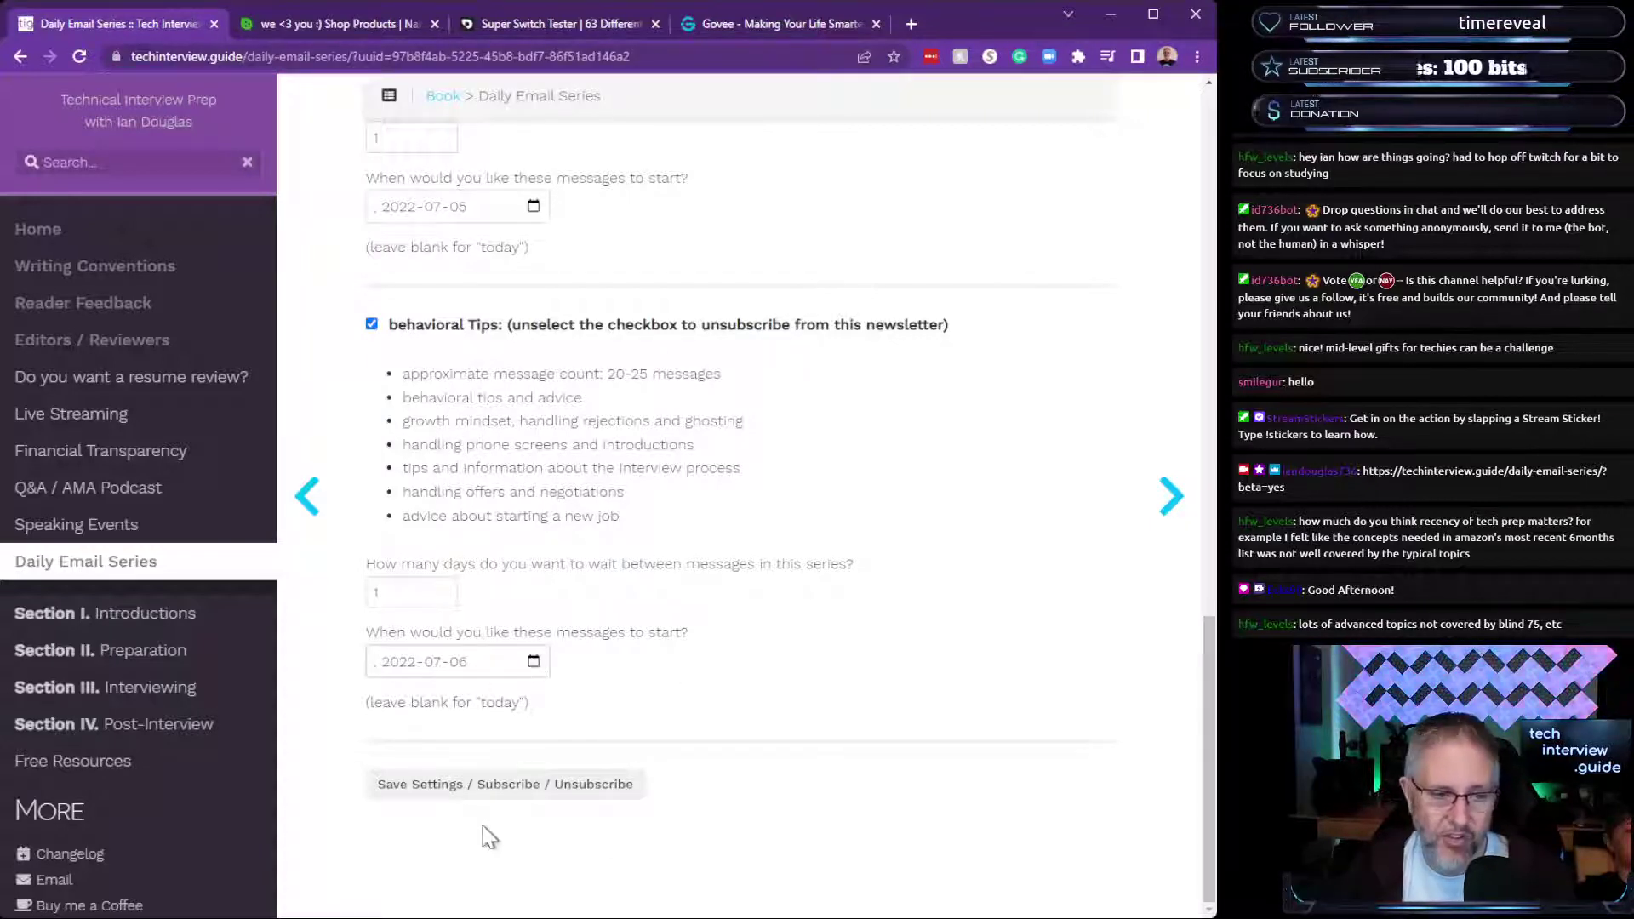
pyautogui.click(540, 851)
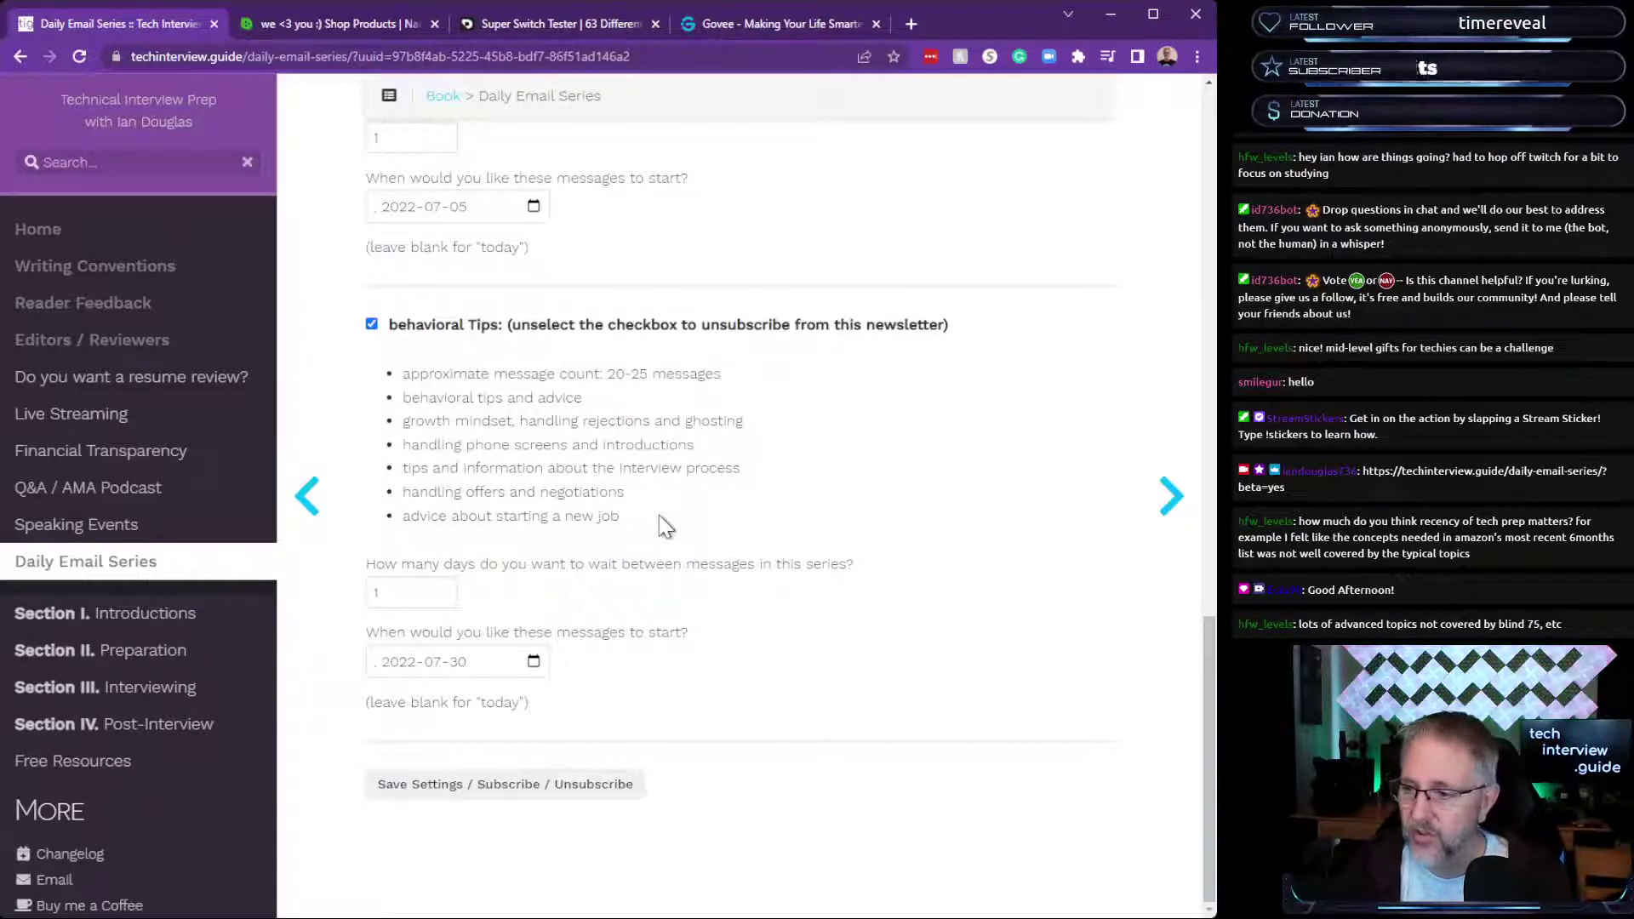
pyautogui.scroll(6, 779, 554)
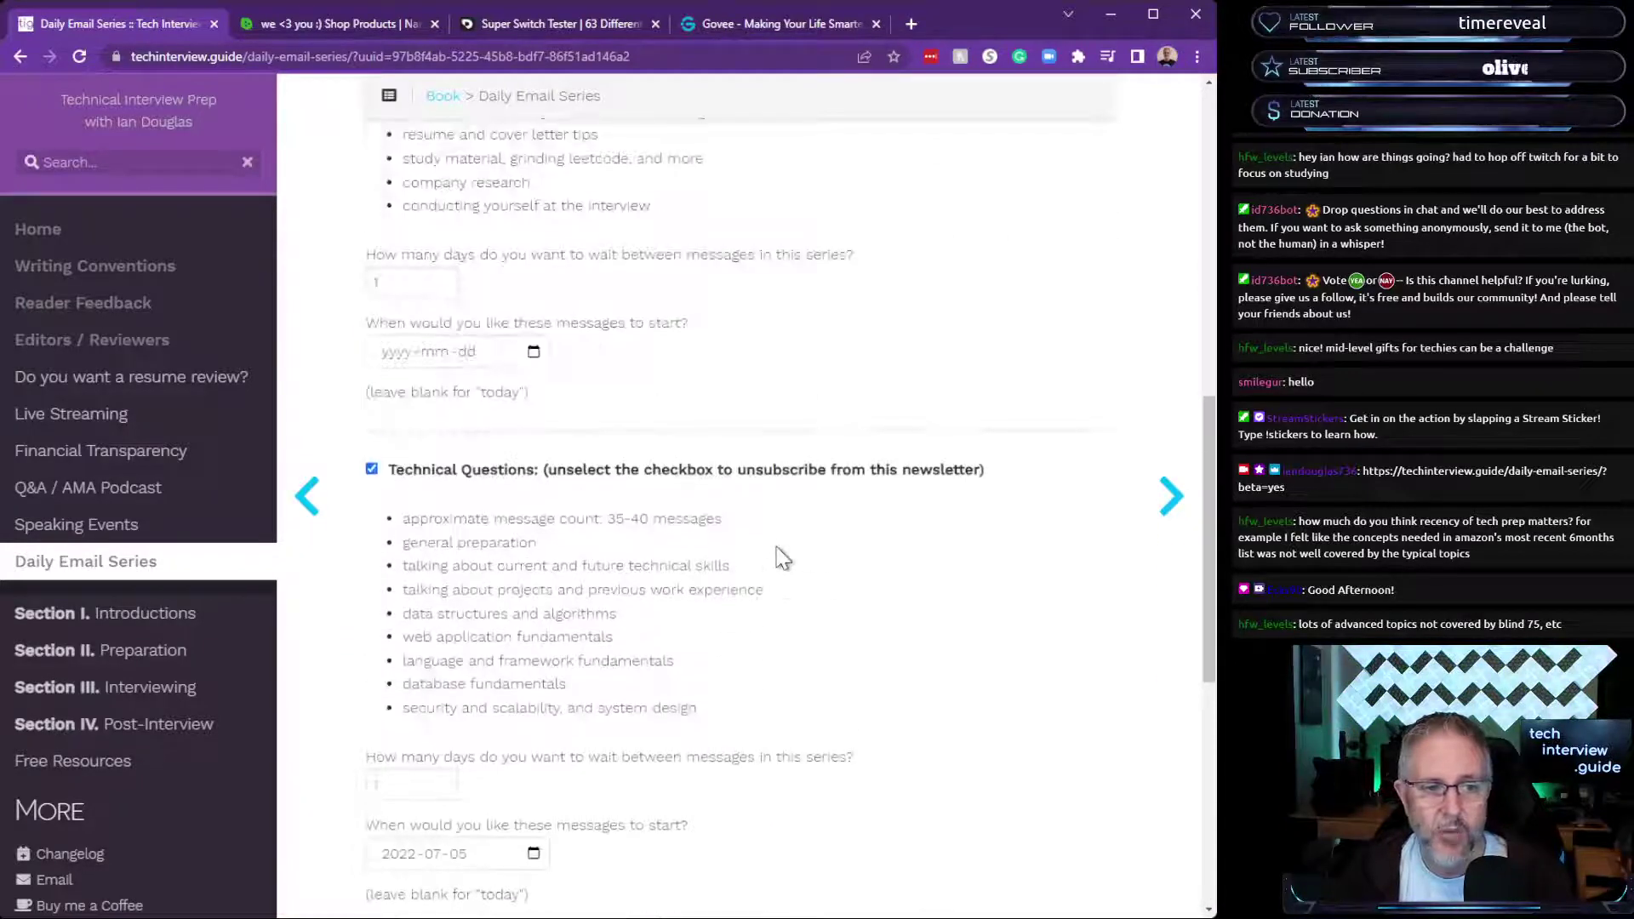
pyautogui.scroll(4, 778, 557)
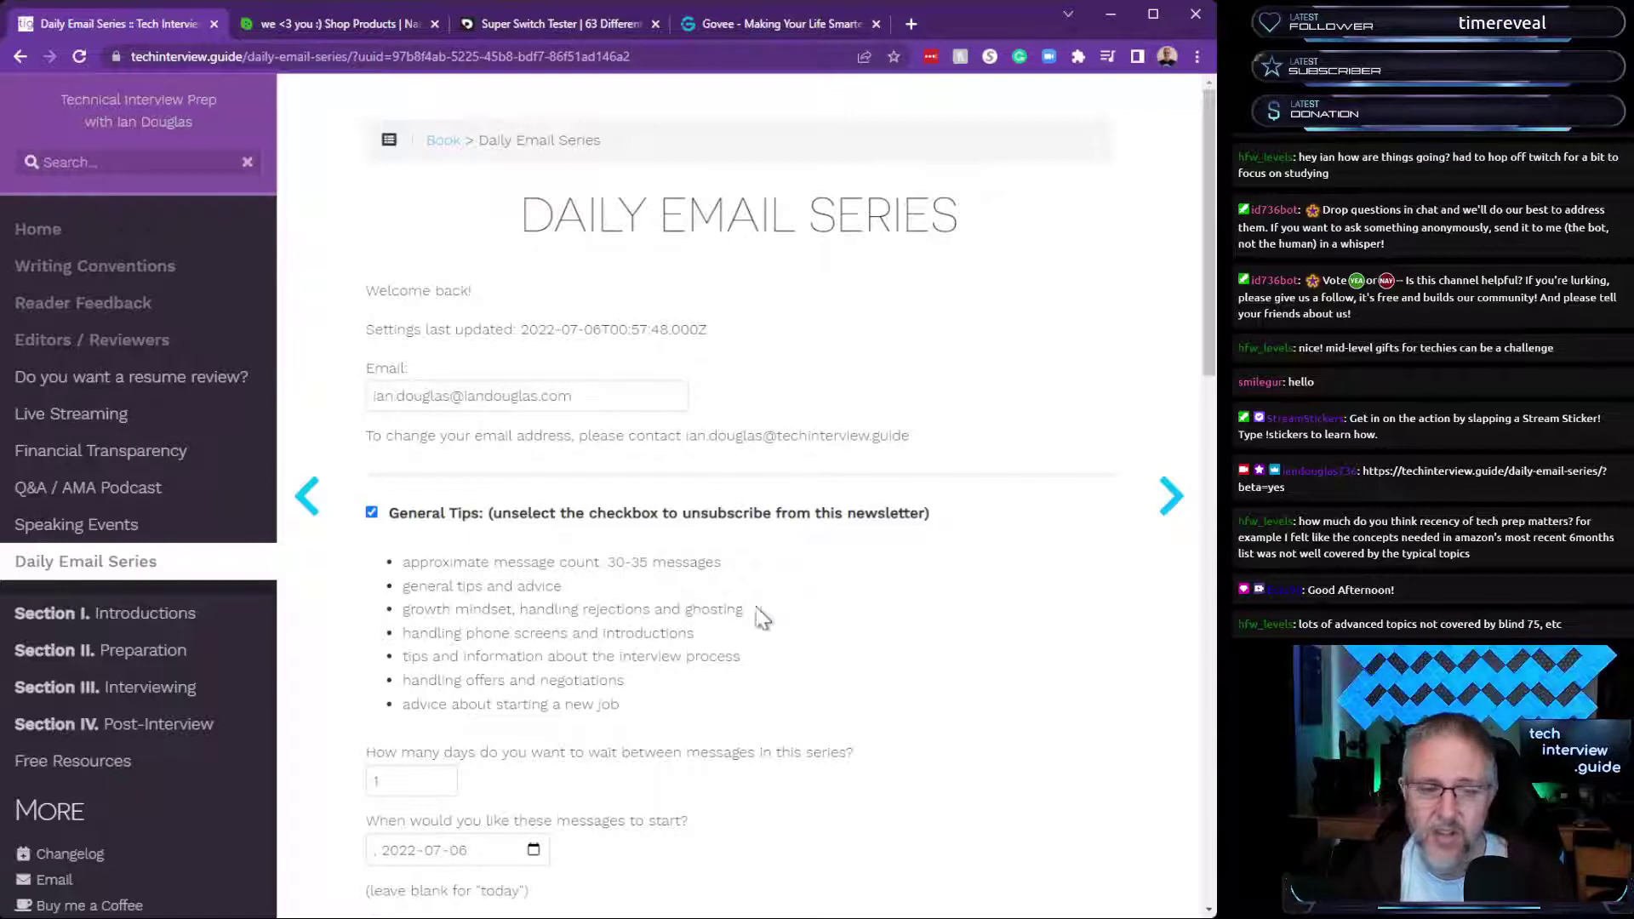
pyautogui.moveTo(416, 562); pyautogui.dragTo(724, 711)
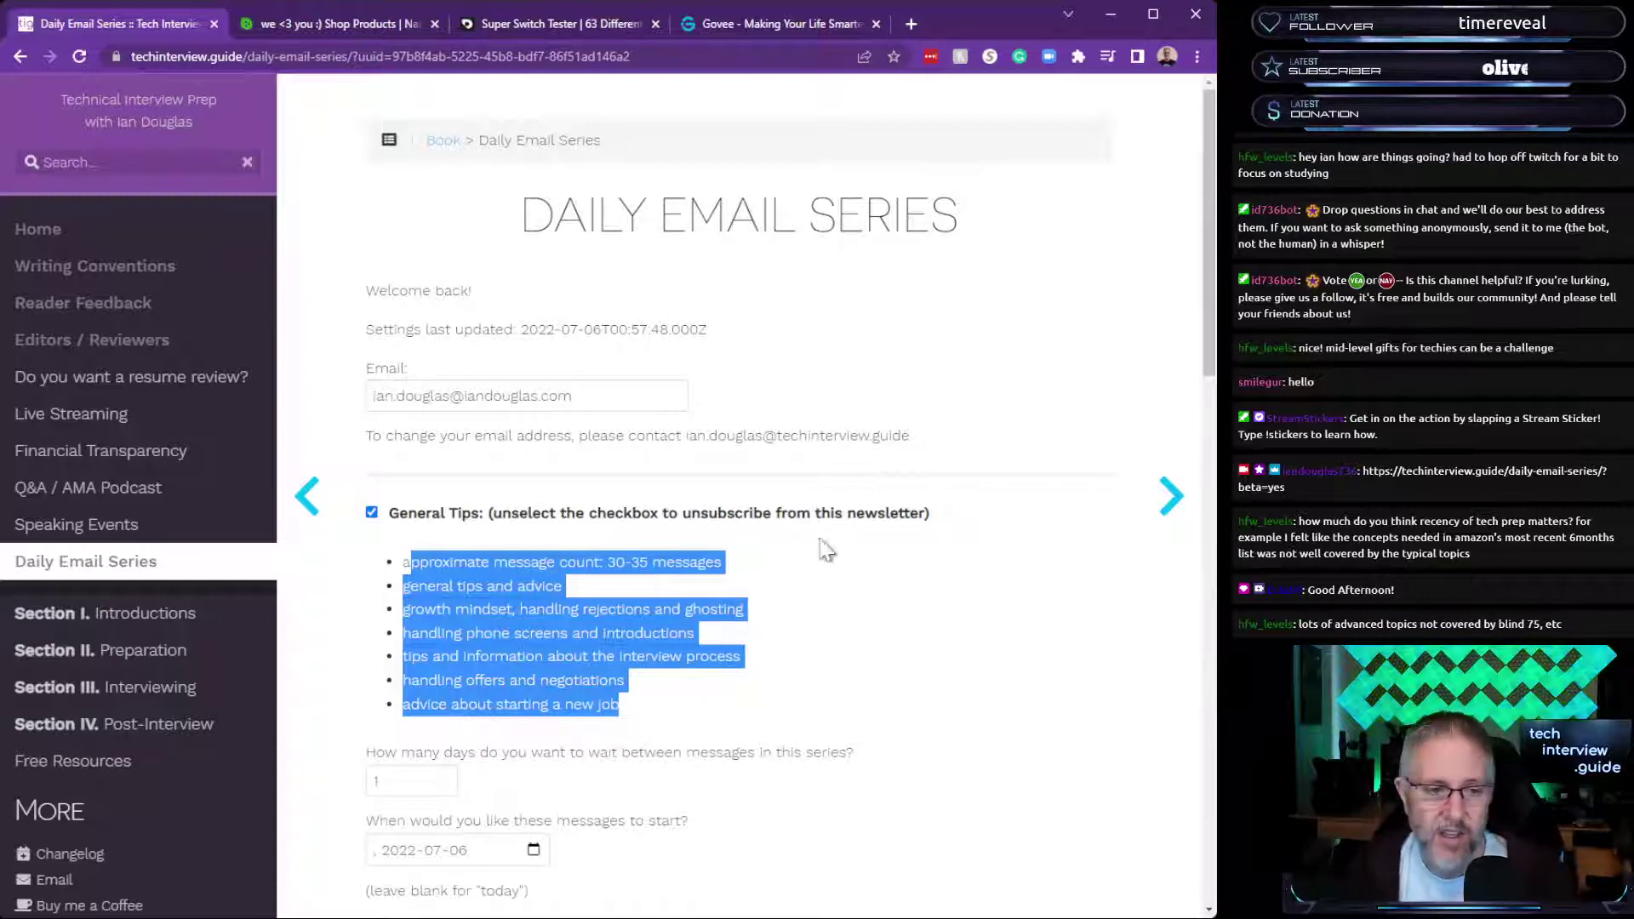
pyautogui.click(838, 631)
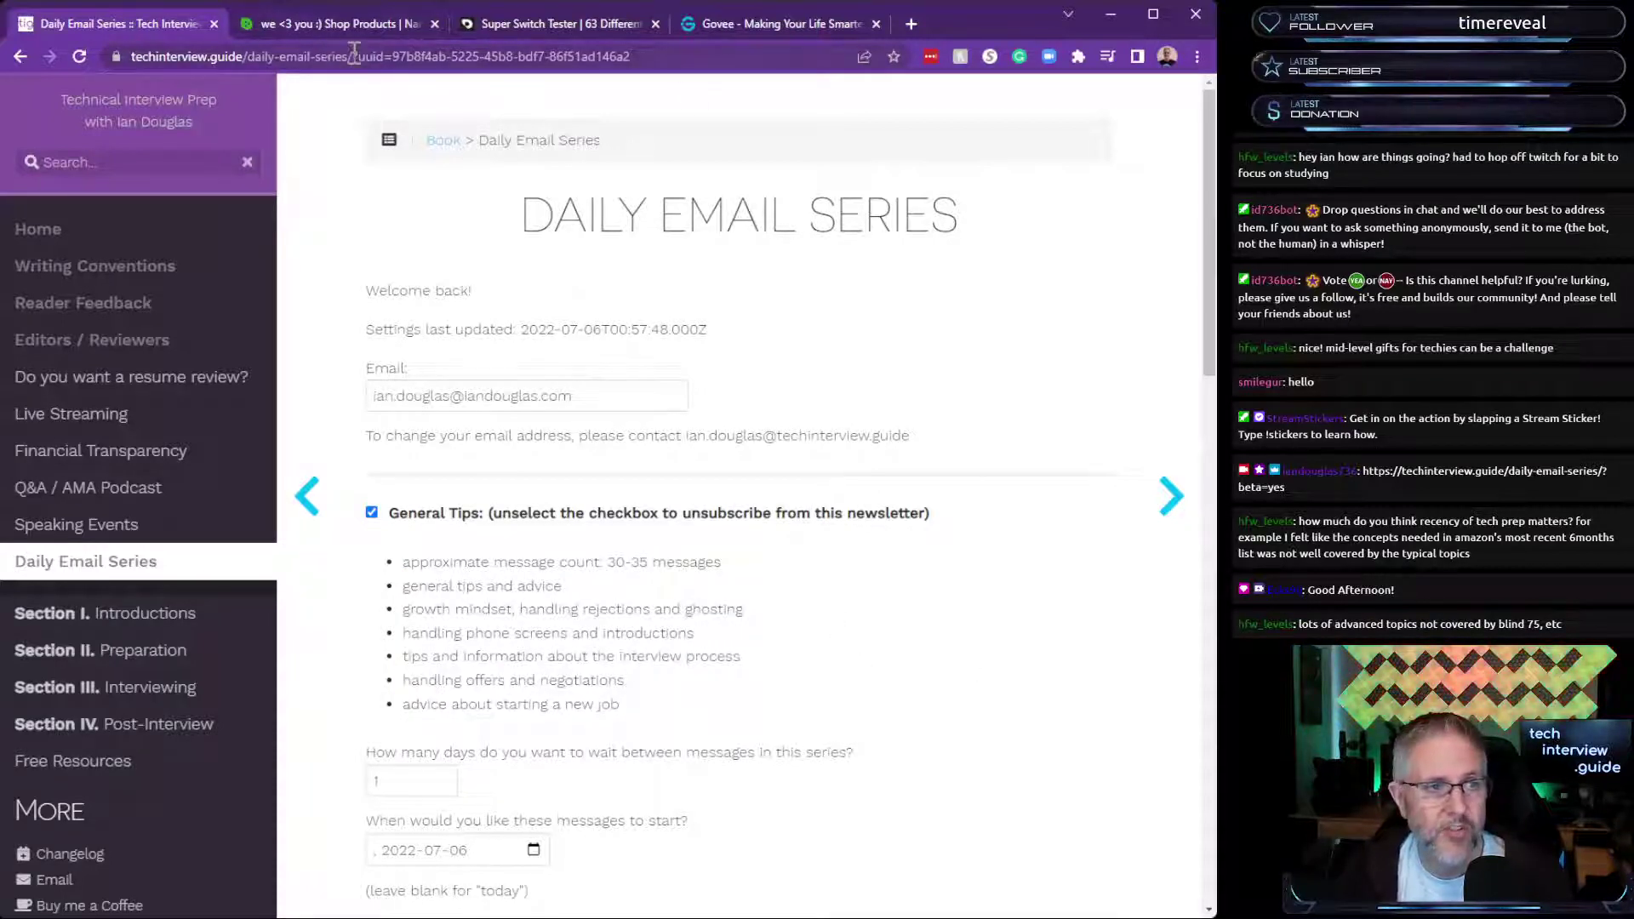
# Swap the uuid query for '?beta=yes' and load the beta sign-up form.
pyautogui.moveTo(354, 56); pyautogui.dragTo(702, 56)
pyautogui.write('?bet')
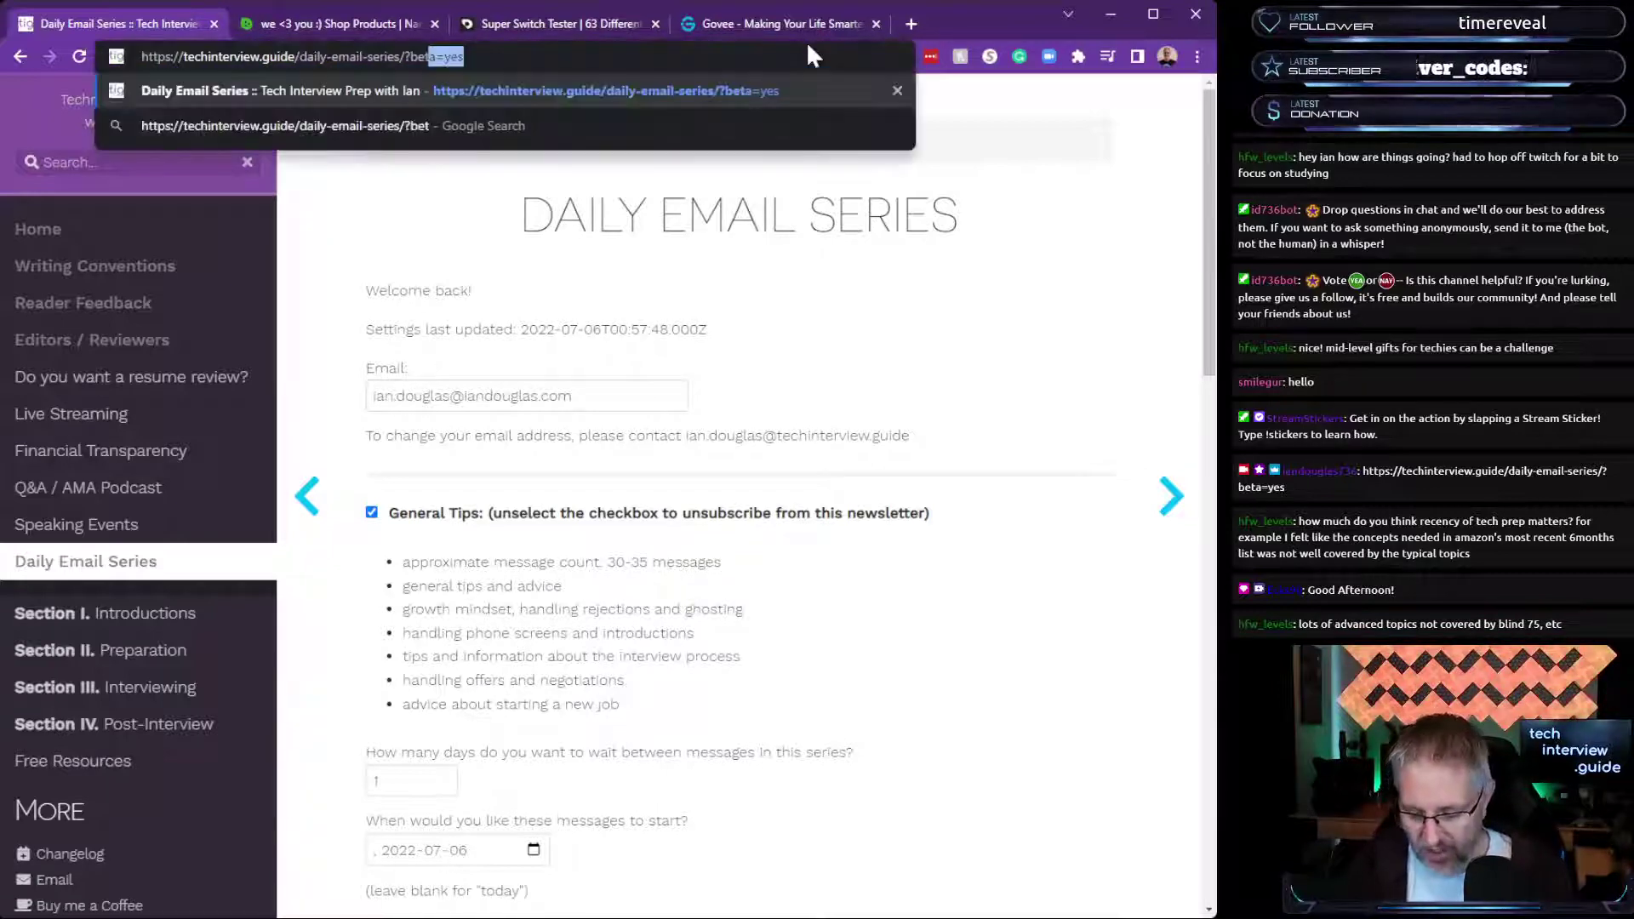
pyautogui.write('a=yes')
pyautogui.press('Return')
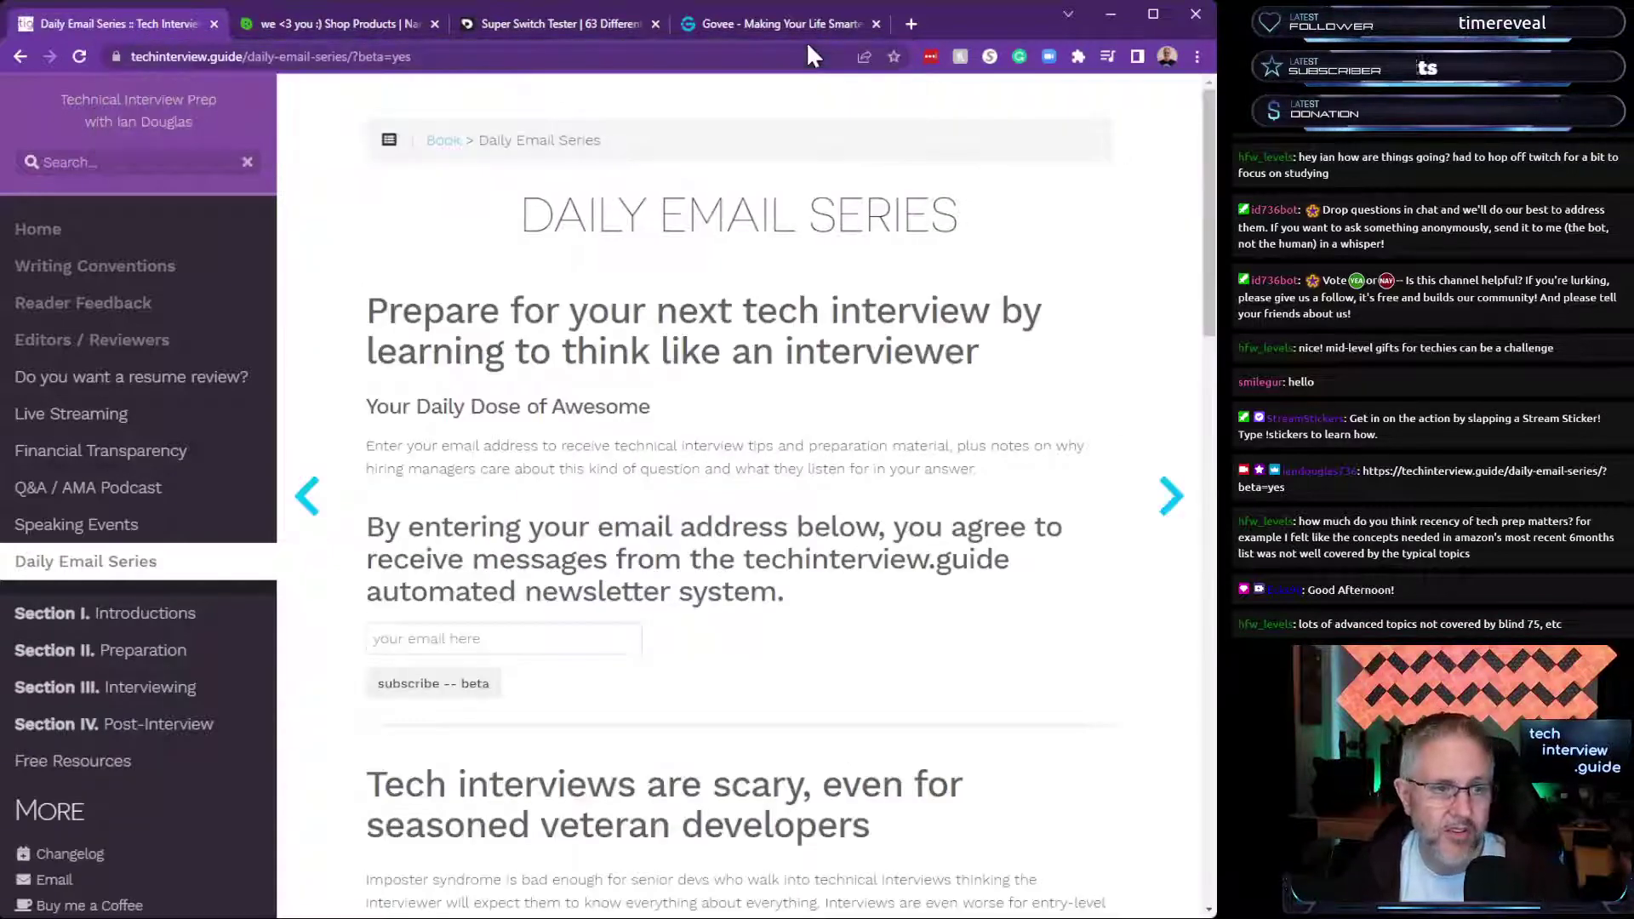
# Delete the beta query and reload the plain public Daily Email Series sign-up page.
pyautogui.moveTo(393, 57); pyautogui.dragTo(439, 61)
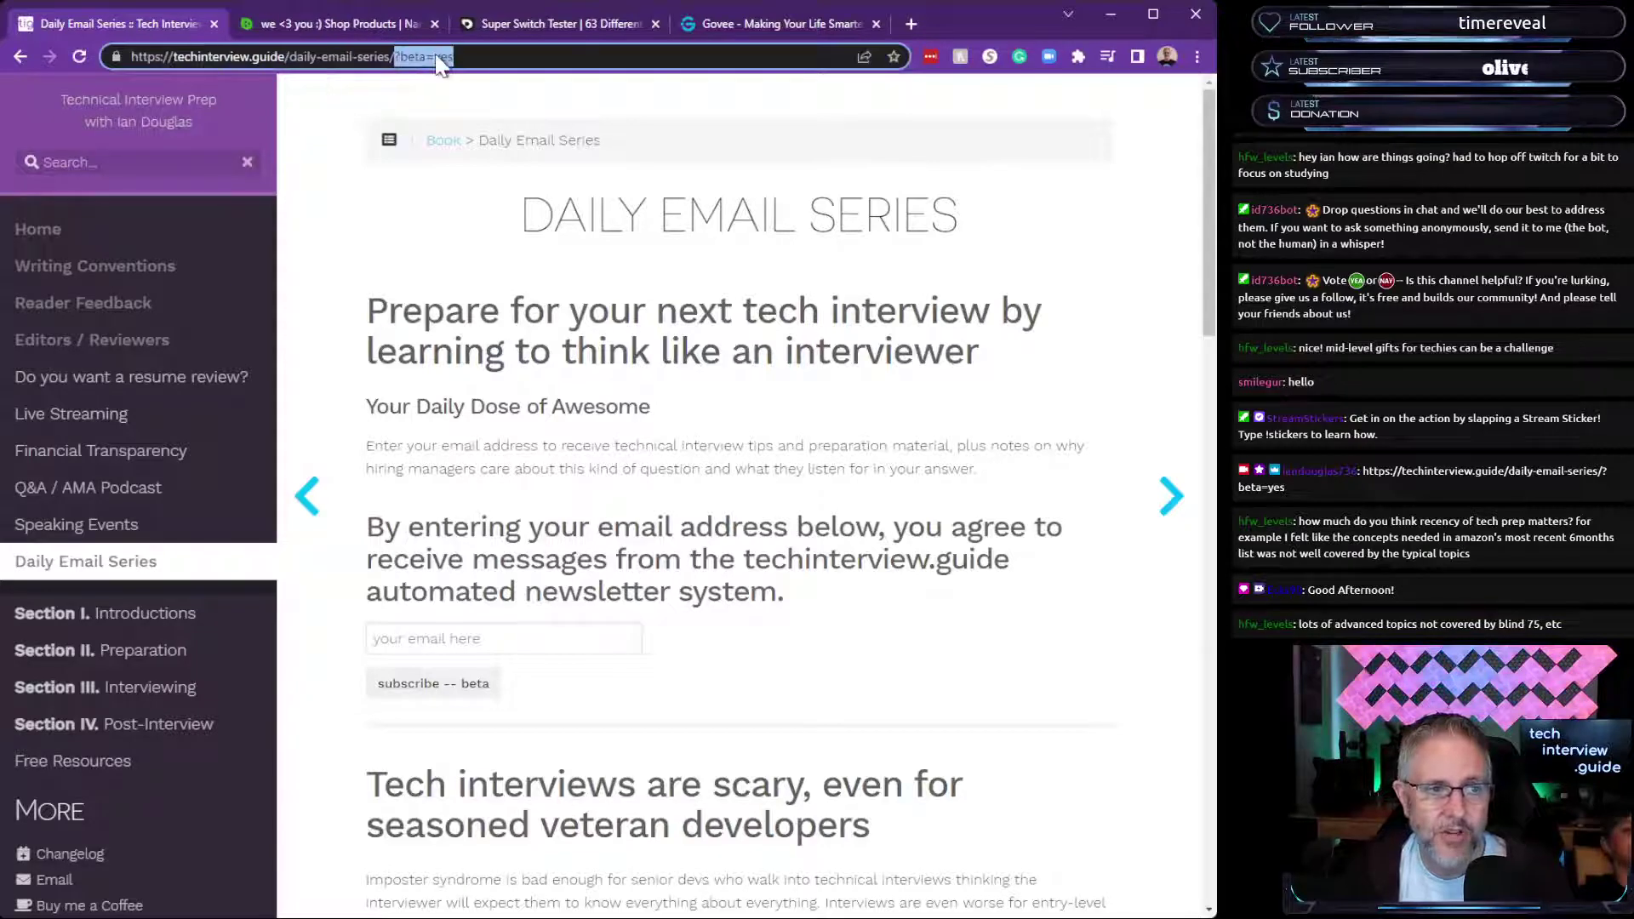
pyautogui.press('BackSpace')
pyautogui.press('Return')
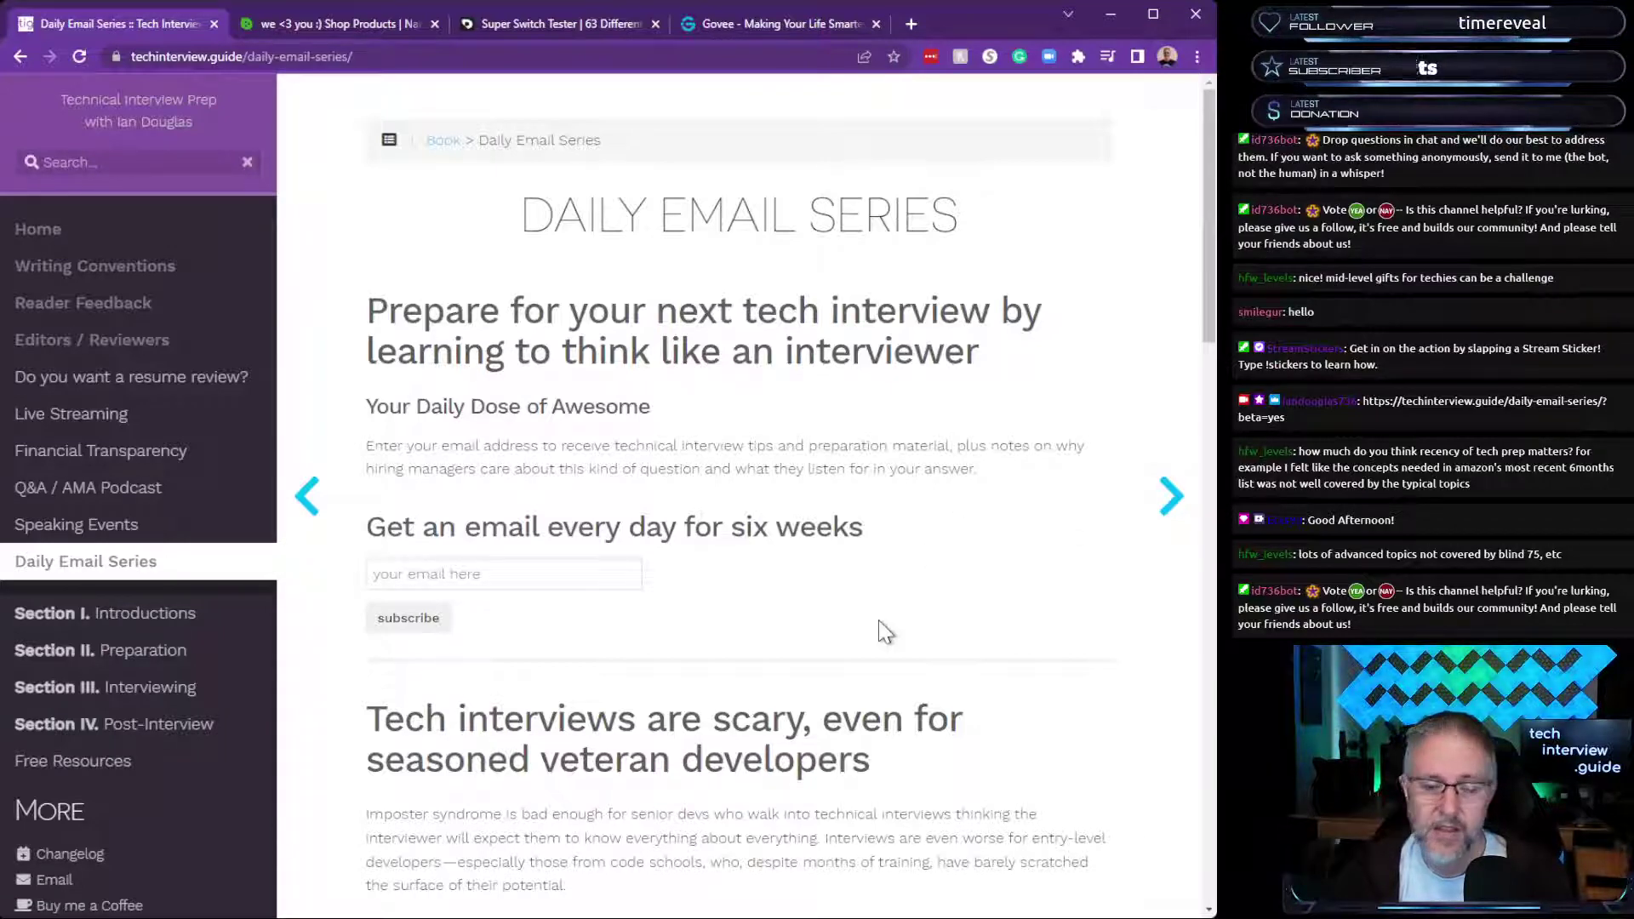
pyautogui.scroll(-6, 881, 629)
pyautogui.scroll(6, 885, 631)
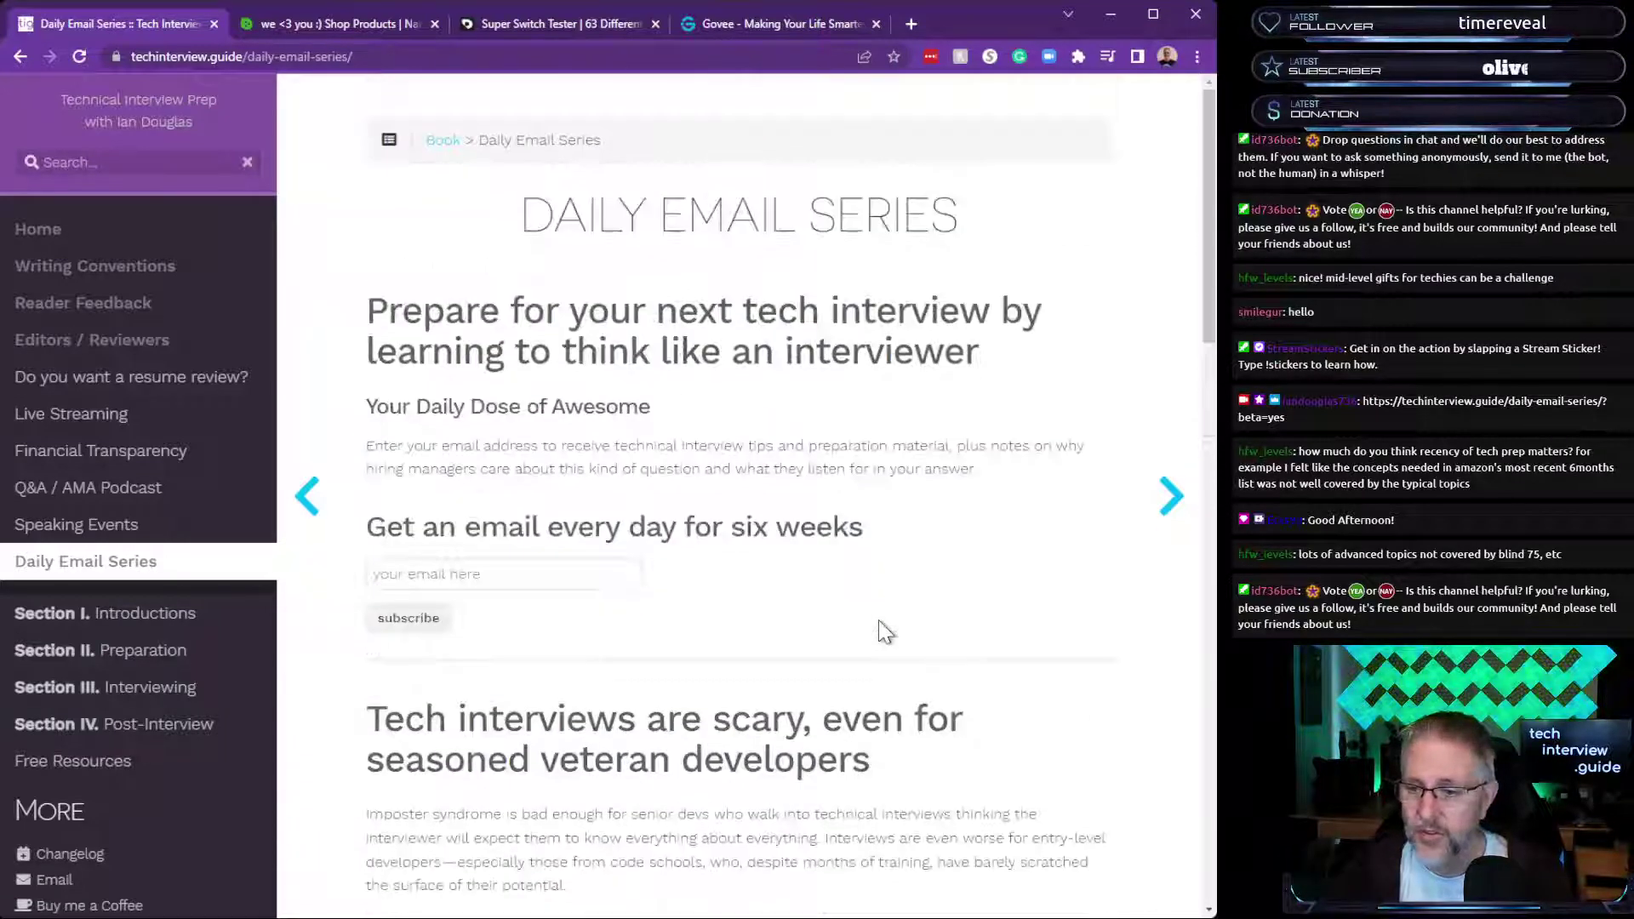